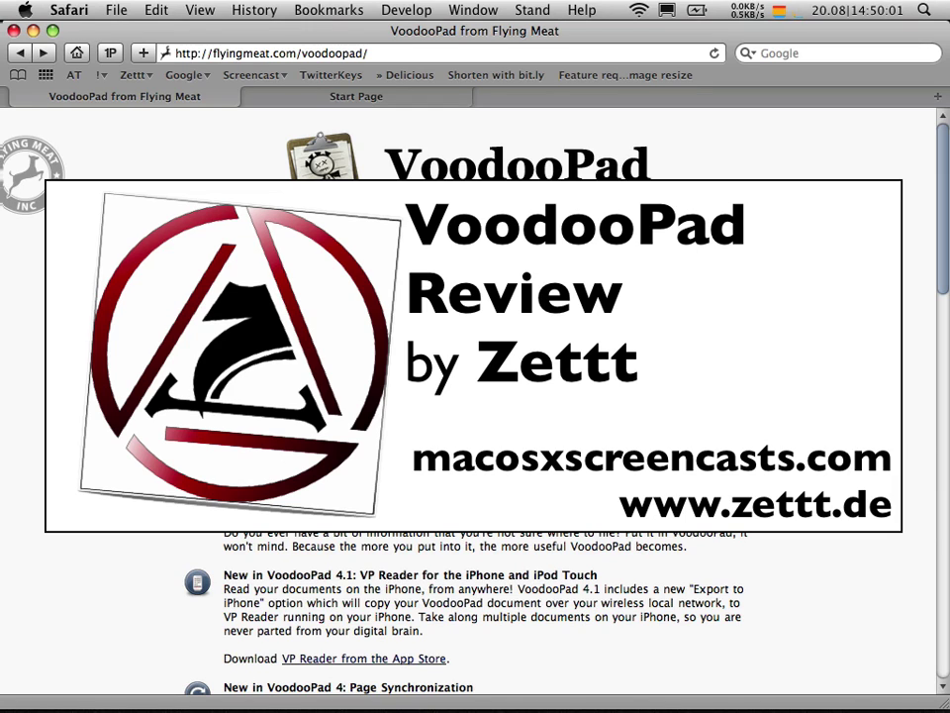
# Step: Select the flyingmeat.com/voodoopad/ URL in Safari's address bar, then return focus to the page
pyautogui.moveTo(212, 52); pyautogui.dragTo(368, 54)
pyautogui.click(439, 260)
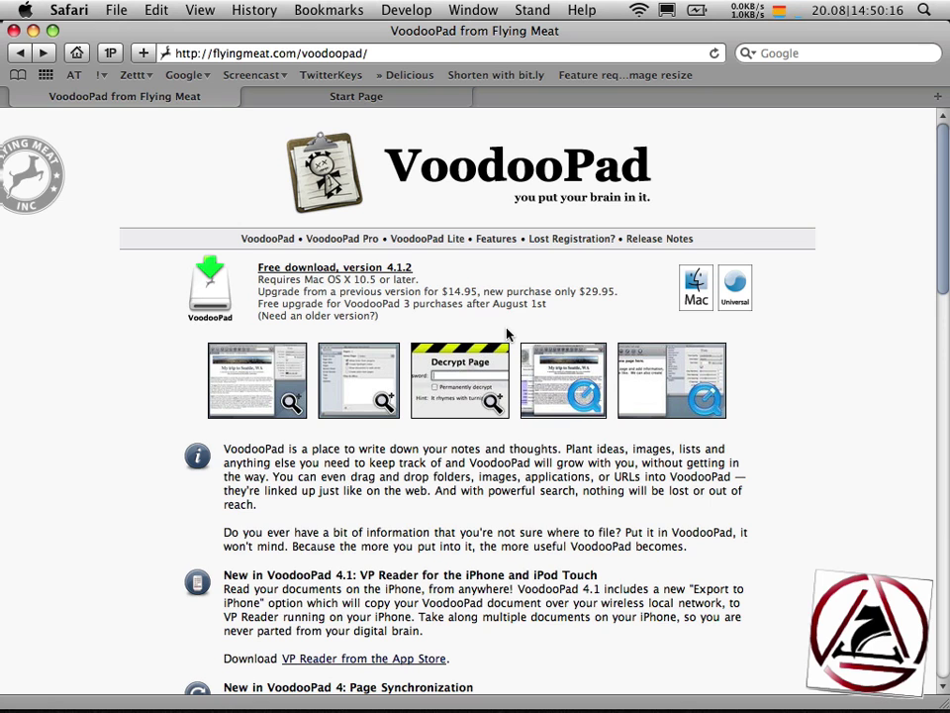
# Step: Hide Safari and save a new VoodooPad document as 'Quick Notes' on the Desktop
pyautogui.press('super+h')
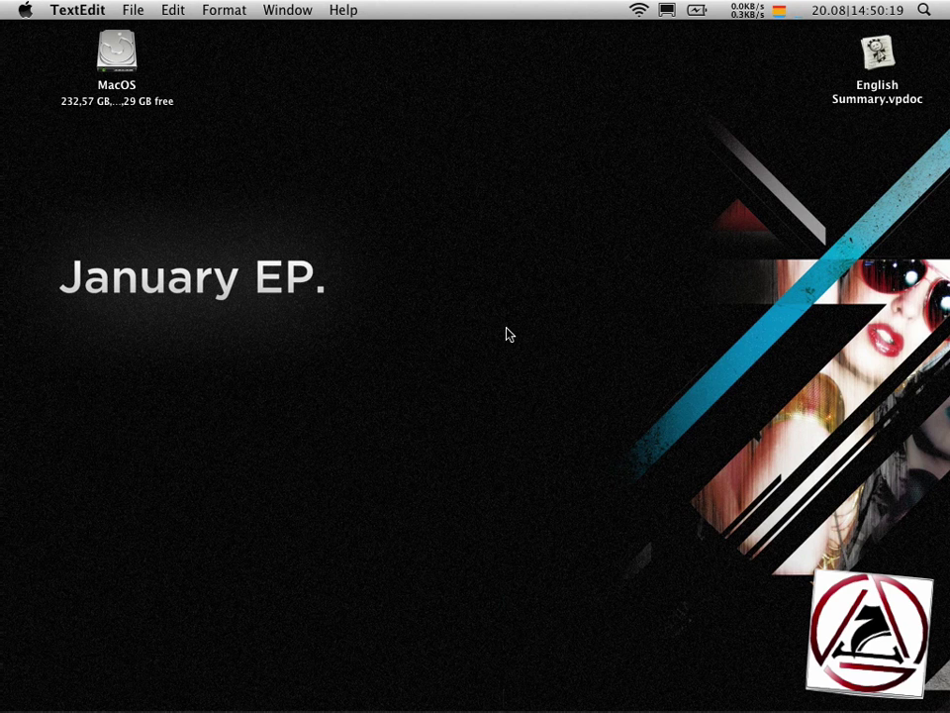
pyautogui.press('super+Tab')
pyautogui.click(420, 352)
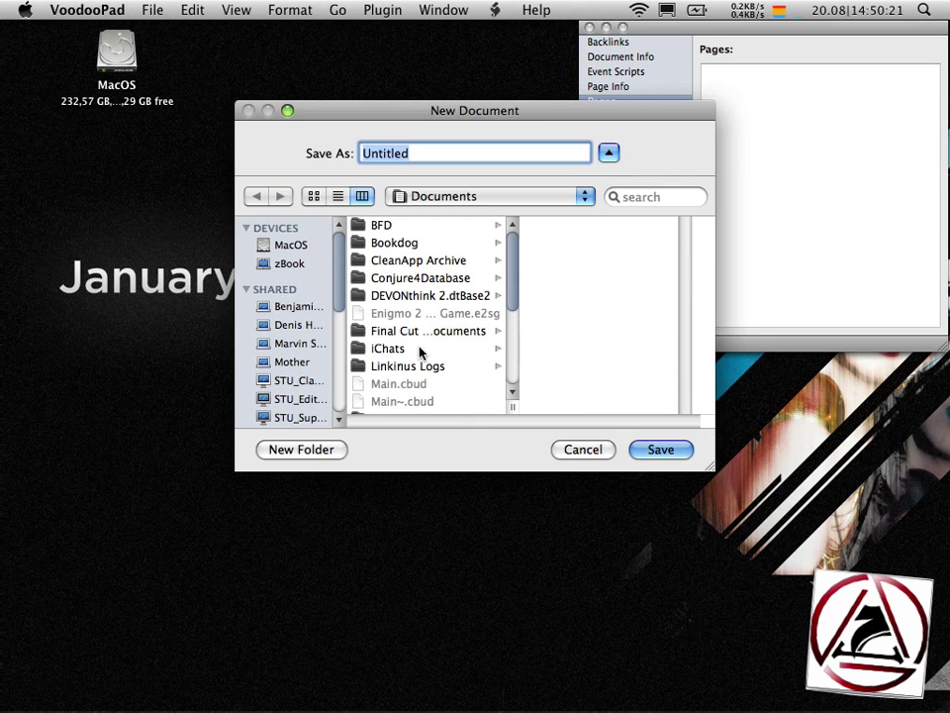
pyautogui.press('super+shift+d')
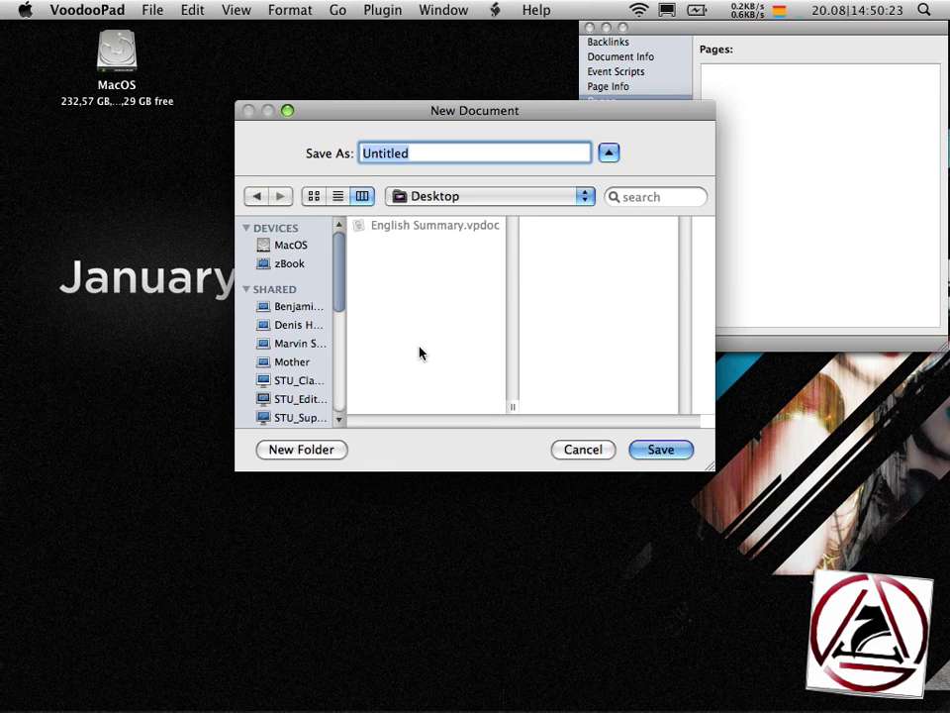
pyautogui.write('Quick Notes')
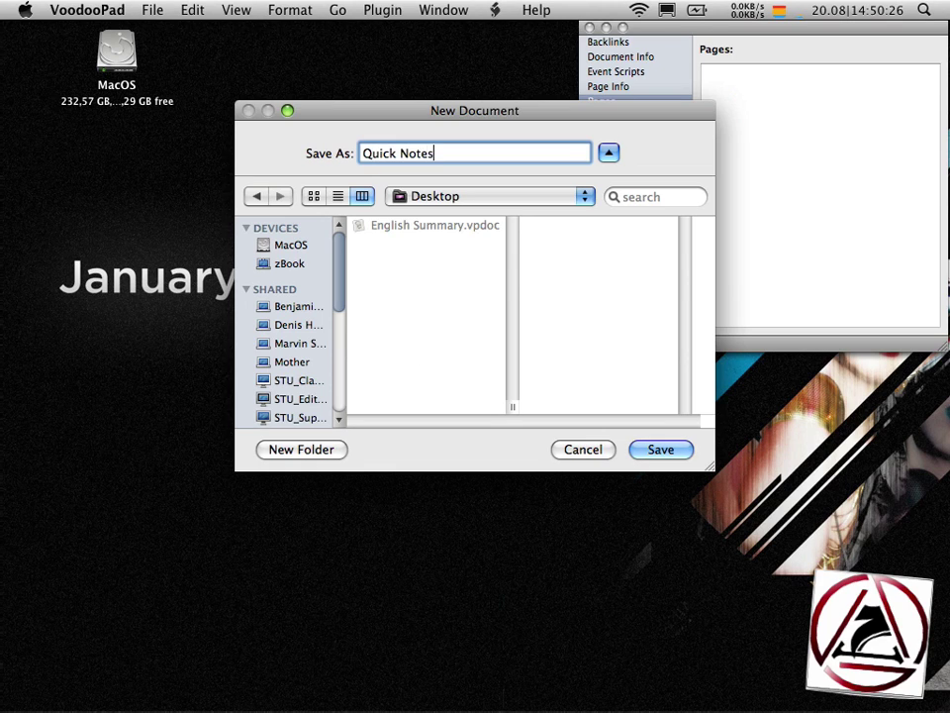
pyautogui.press('Return')
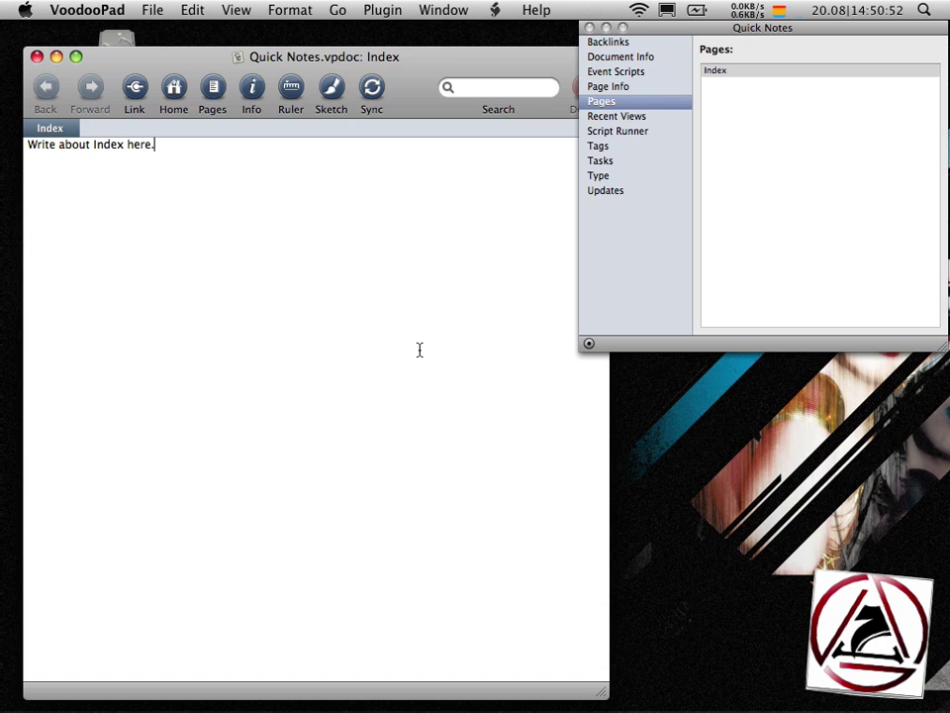
# Step: Below 'Write about Index here.', insert Lorem ipsum placeholder text with the 'llor' abbreviation
pyautogui.press('Return')
pyautogui.press('Return')
pyautogui.write('llor')
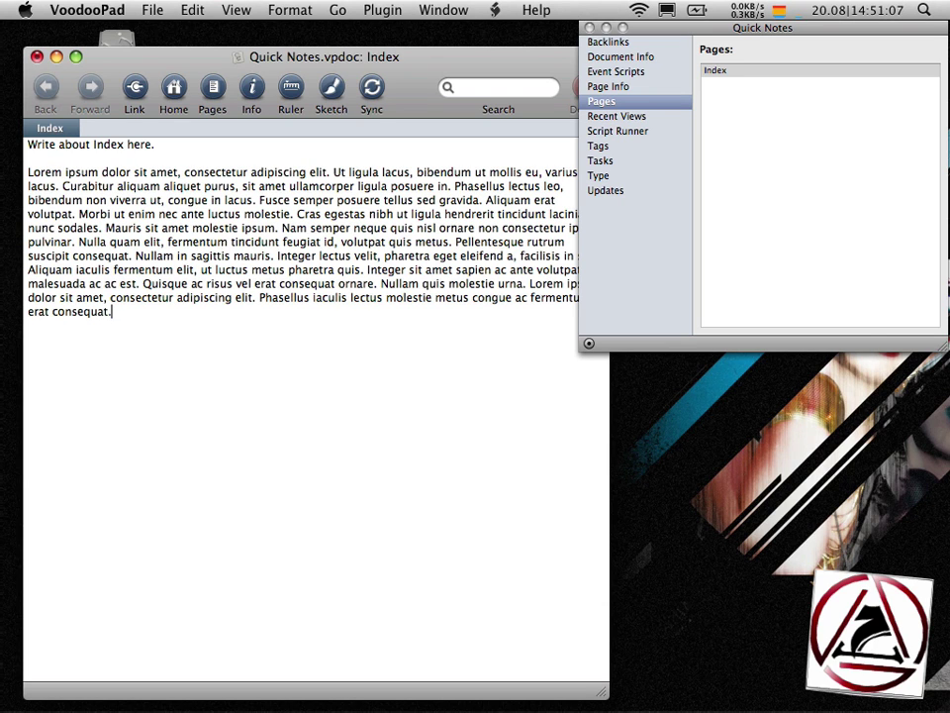
# Step: Bold the words 'Lorem ipsum' and underline 'adipiscing' in the placeholder paragraph
pyautogui.moveTo(28, 172); pyautogui.dragTo(98, 172)
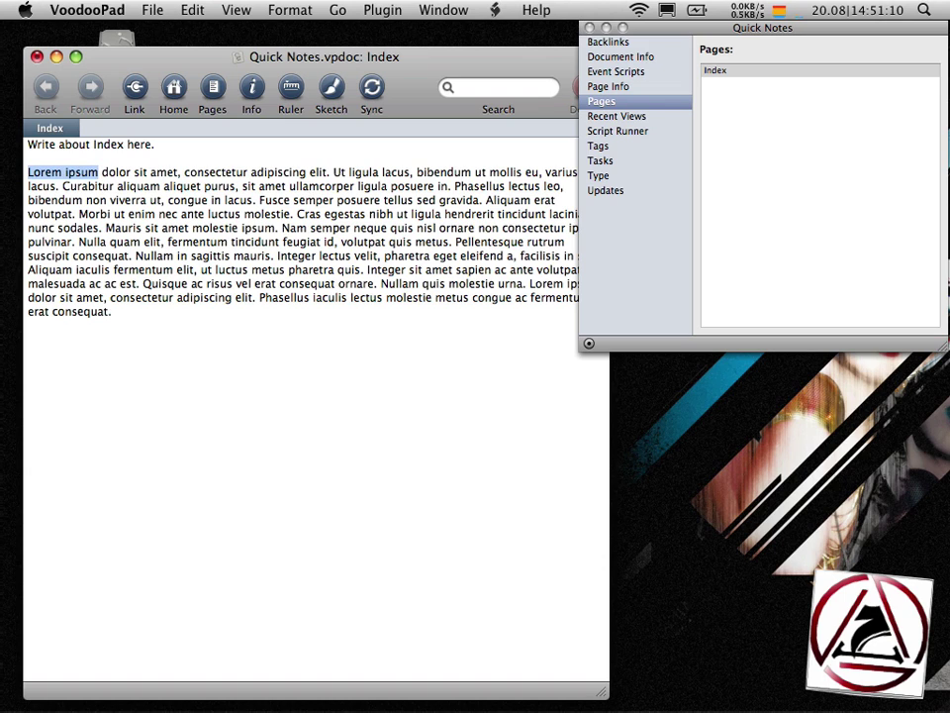
pyautogui.click(290, 10)
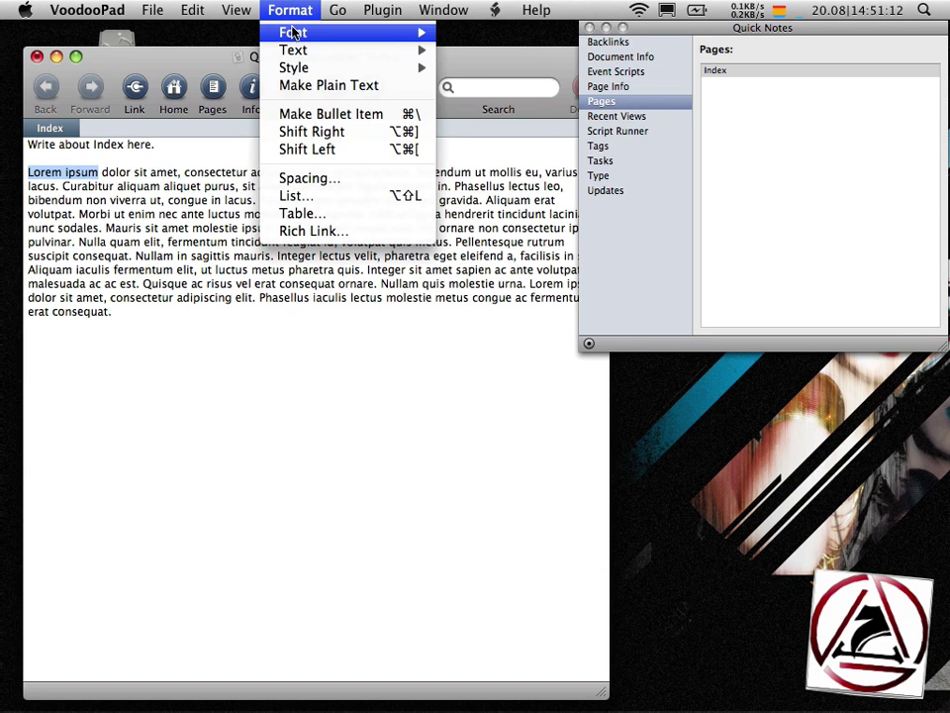
pyautogui.moveTo(293, 34)
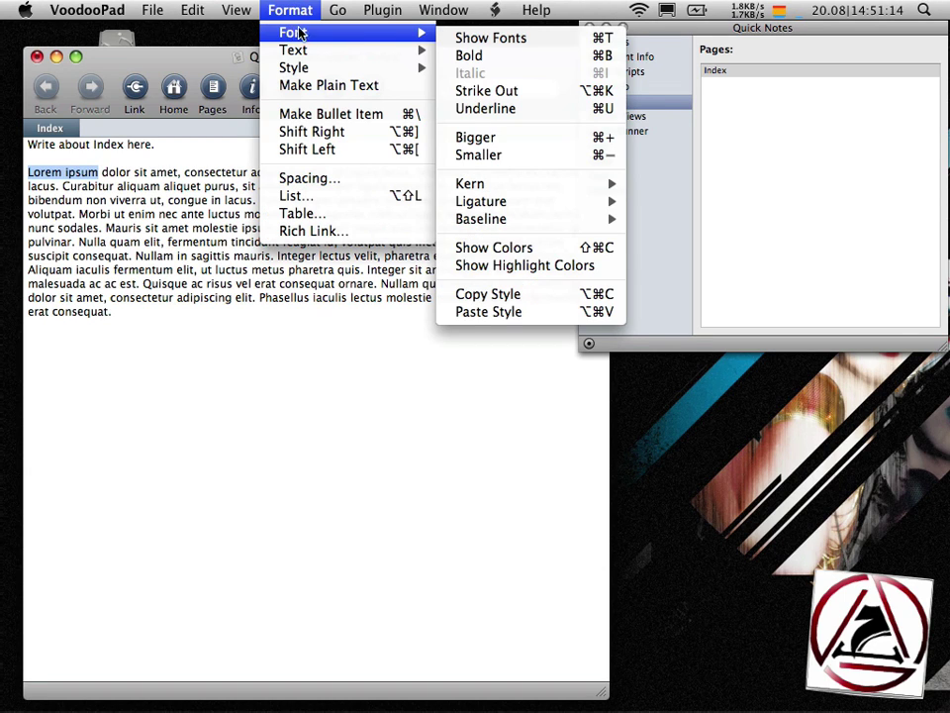
pyautogui.click(487, 56)
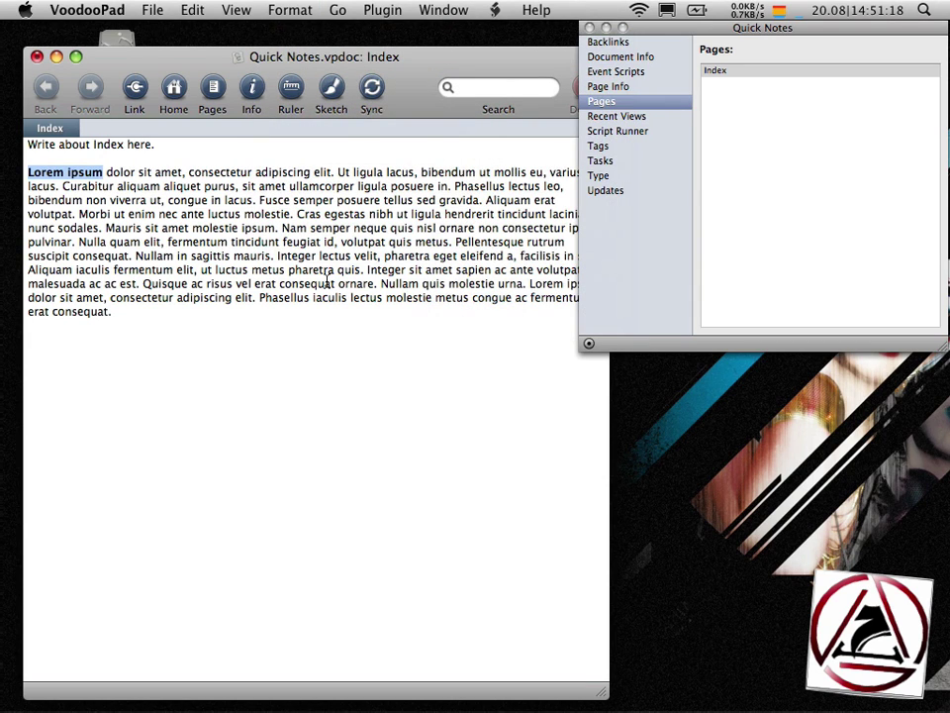
pyautogui.doubleClick(281, 173)
pyautogui.press('super+u')
pyautogui.moveTo(218, 228); pyautogui.dragTo(211, 216)
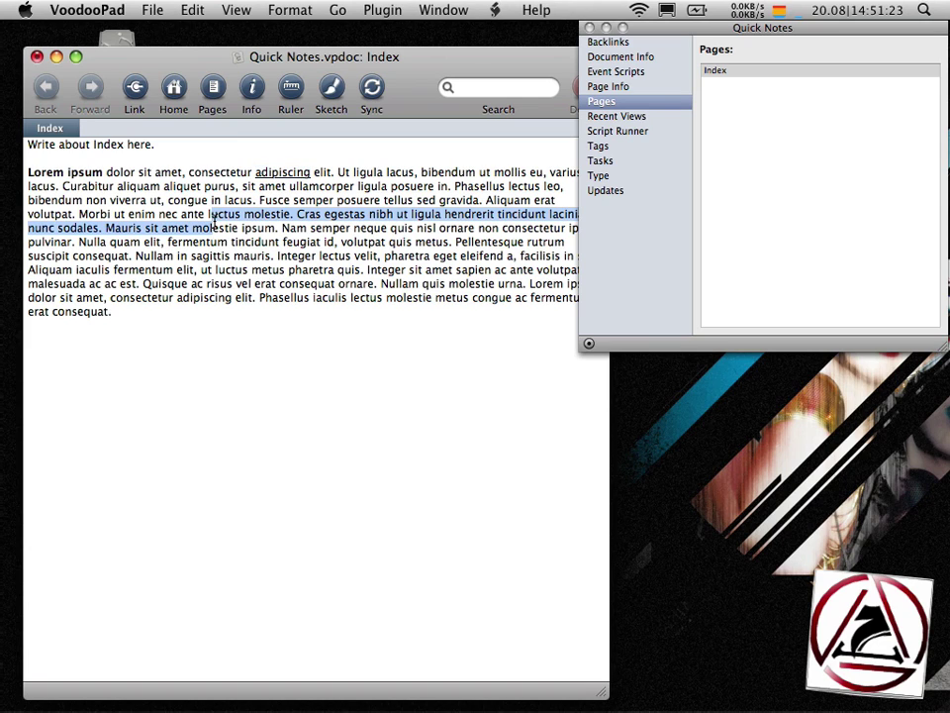
pyautogui.click(217, 451)
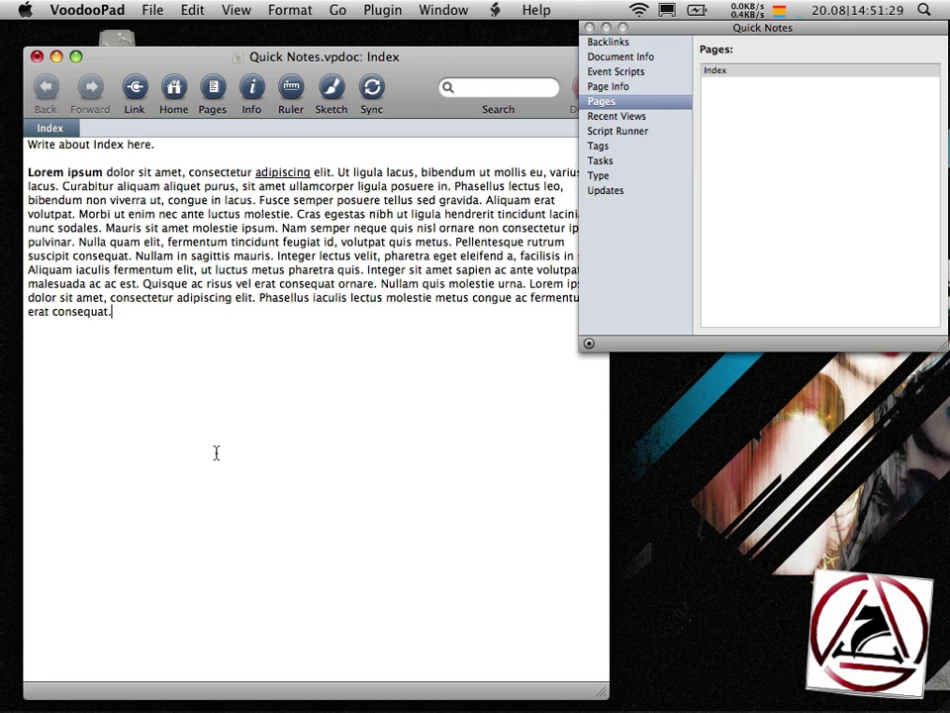
# Step: Type 'VoodooPad' on a new line, link it to a new VoodooPad page, and clear that page's default text
pyautogui.press('Return')
pyautogui.press('Return')
pyautogui.write('VoodooPad')
pyautogui.hotkey('shift', 'alt', 'Left')
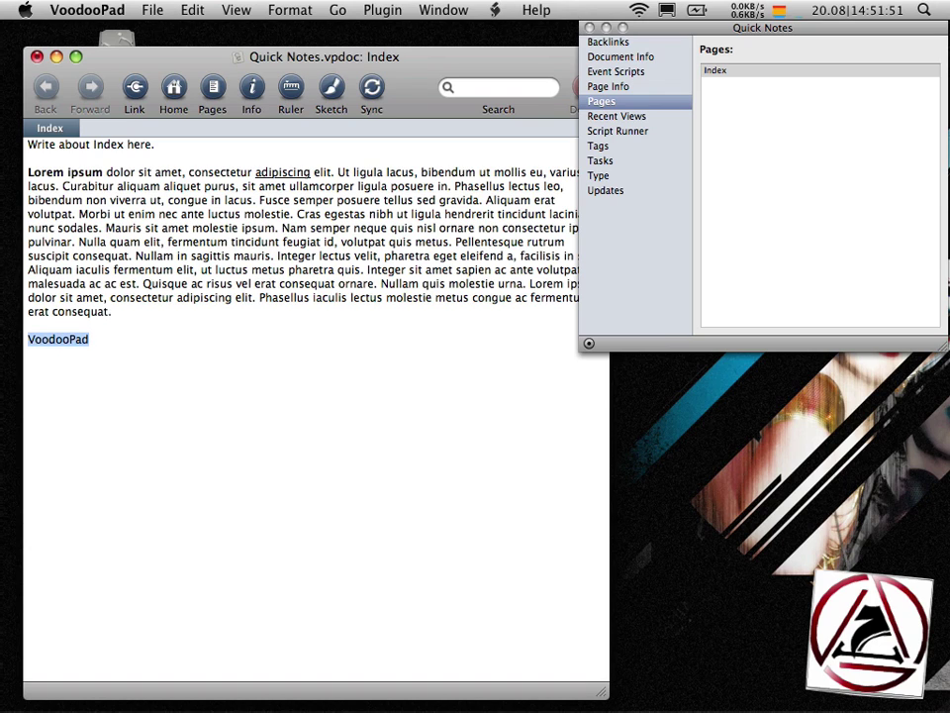
pyautogui.click(135, 89)
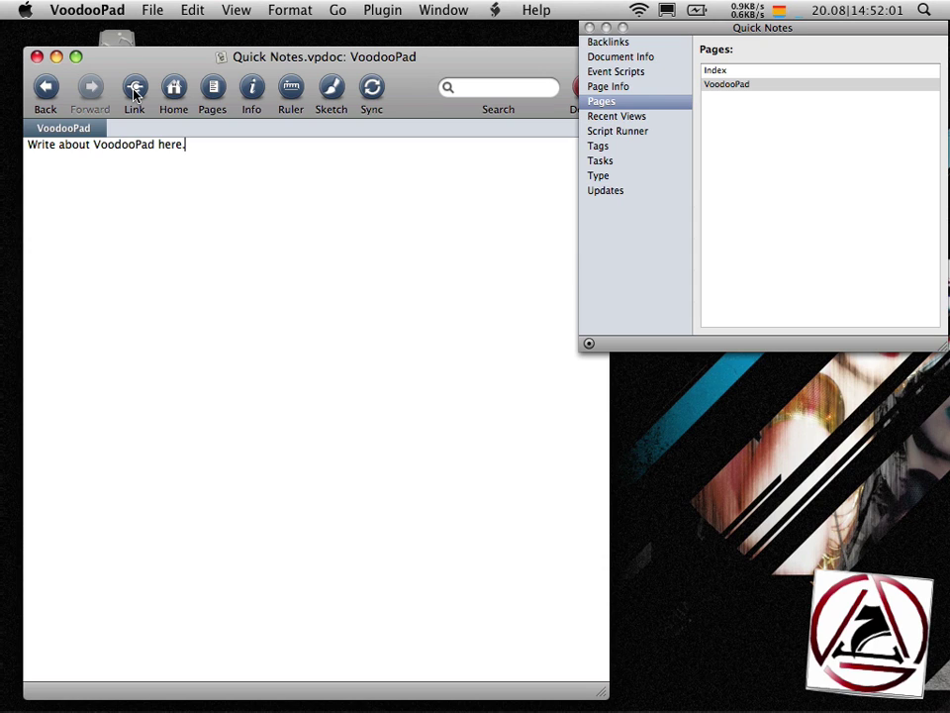
pyautogui.press('super+a')
pyautogui.press('BackSpace')
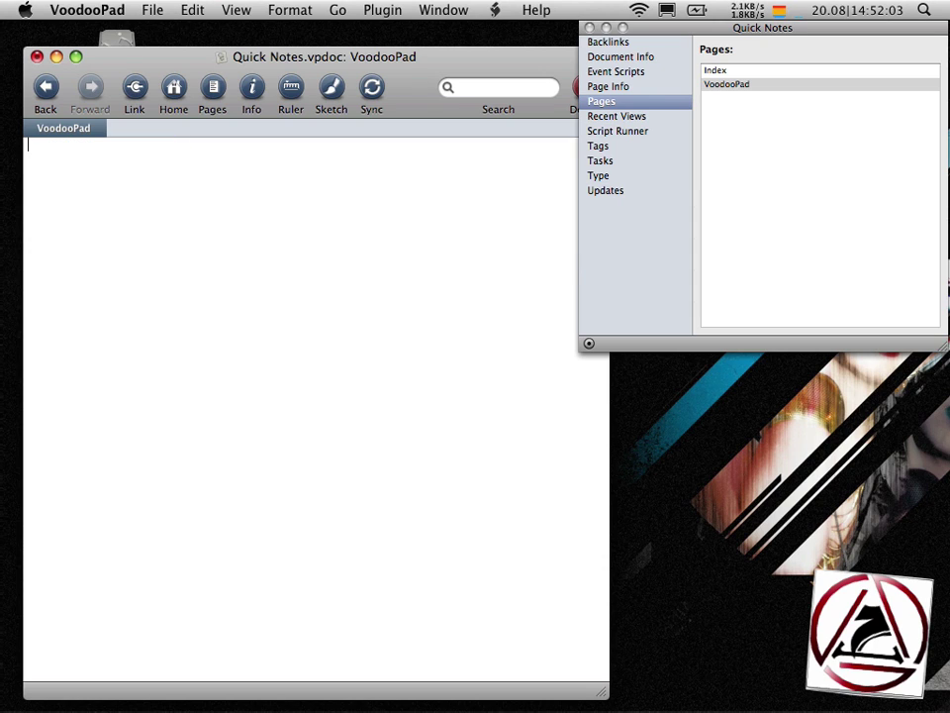
pyautogui.press('super+Tab')
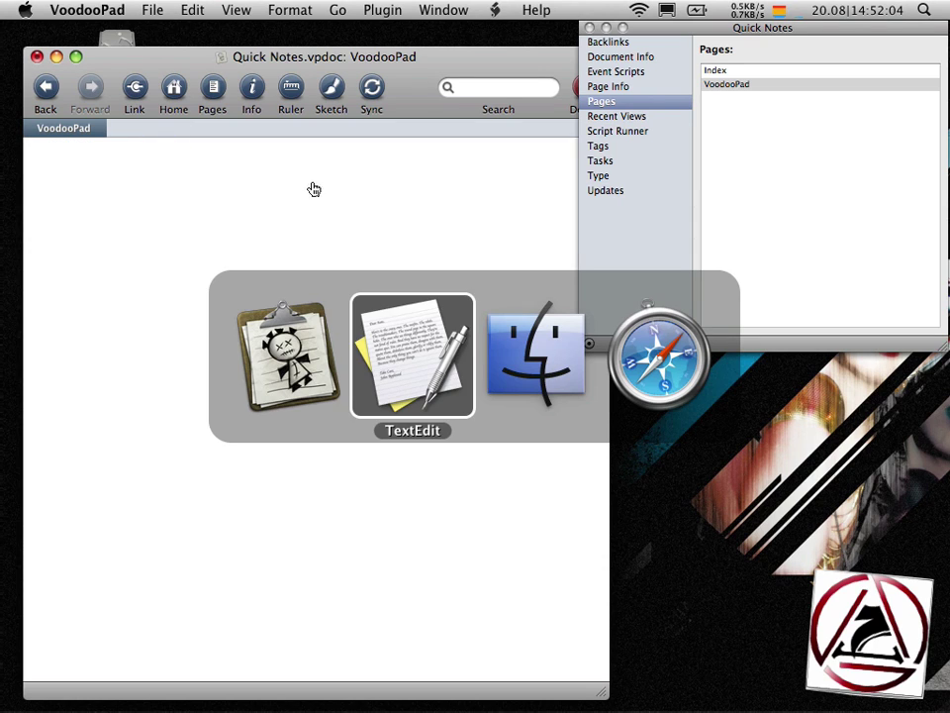
# Step: Drag the VoodooPad logo header image from the Safari product page onto the empty VoodooPad page
pyautogui.click(638, 338)
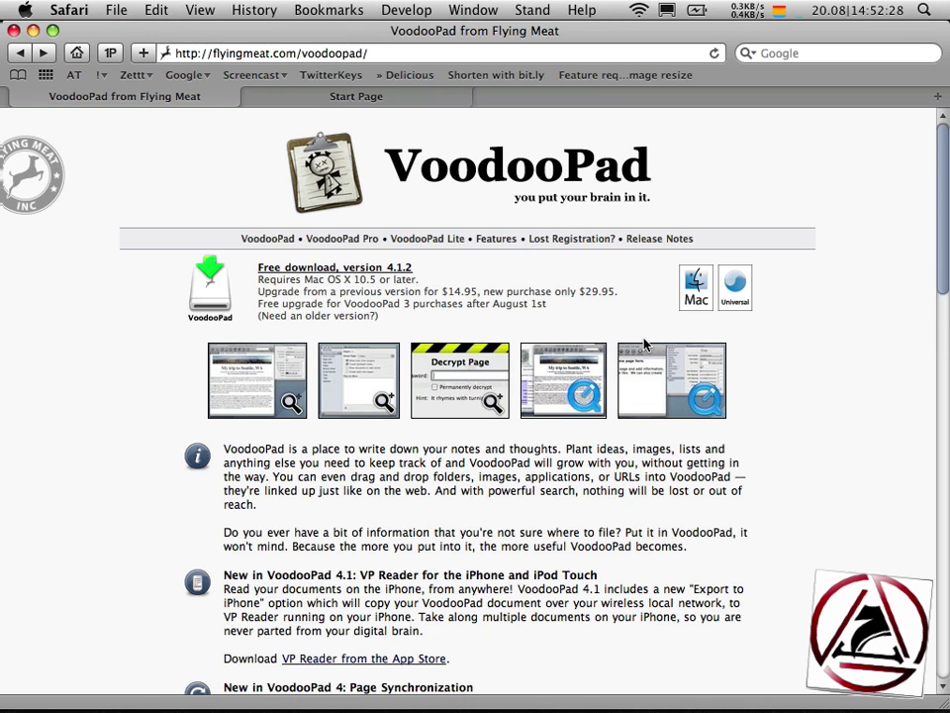
pyautogui.moveTo(479, 164); pyautogui.dragTo(308, 208)
pyautogui.press('super+Tab')
pyautogui.press('super+Tab')
pyautogui.press('super+Tab')
pyautogui.click(375, 286)
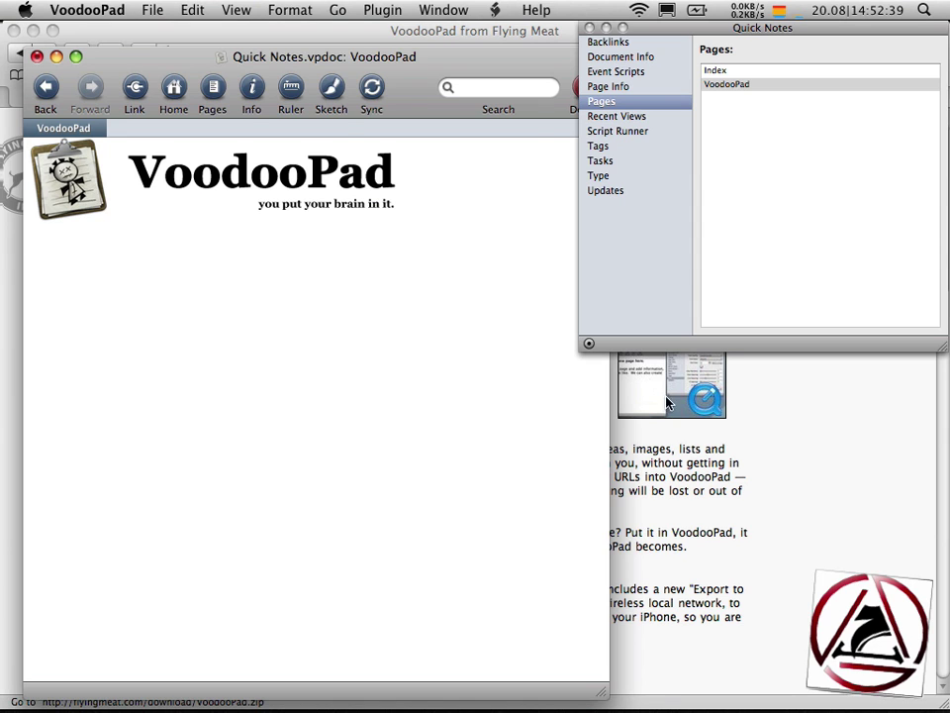
pyautogui.click(736, 464)
# Step: Drag the two intro paragraphs and info icon from Safari to below the logo in VoodooPad
pyautogui.moveTo(186, 443); pyautogui.dragTo(723, 546)
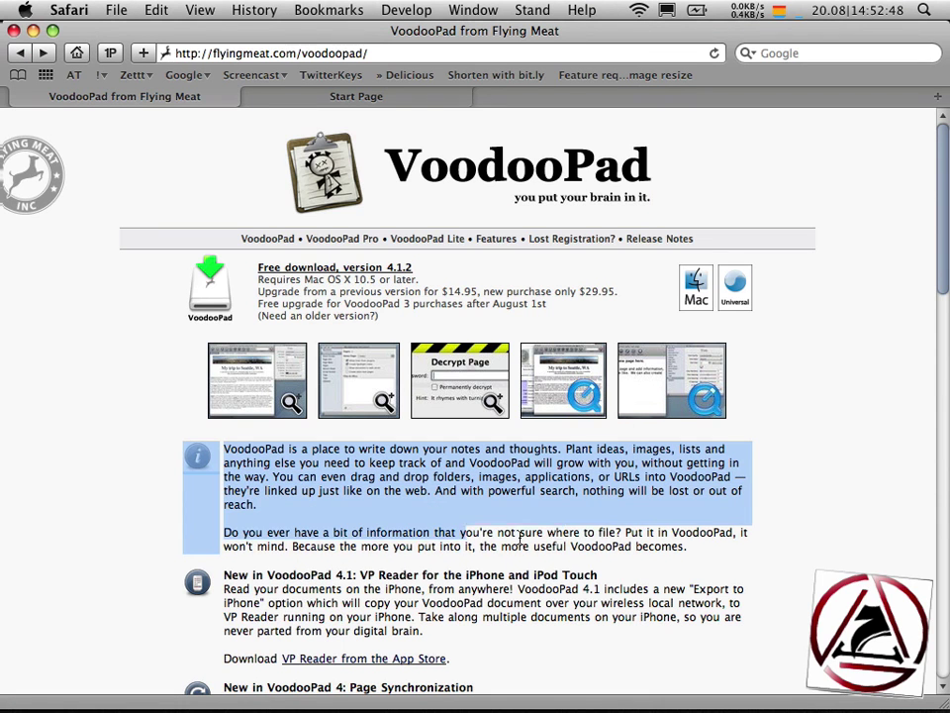
pyautogui.moveTo(681, 495); pyautogui.dragTo(540, 428)
pyautogui.press('super+Tab')
pyautogui.click(540, 431)
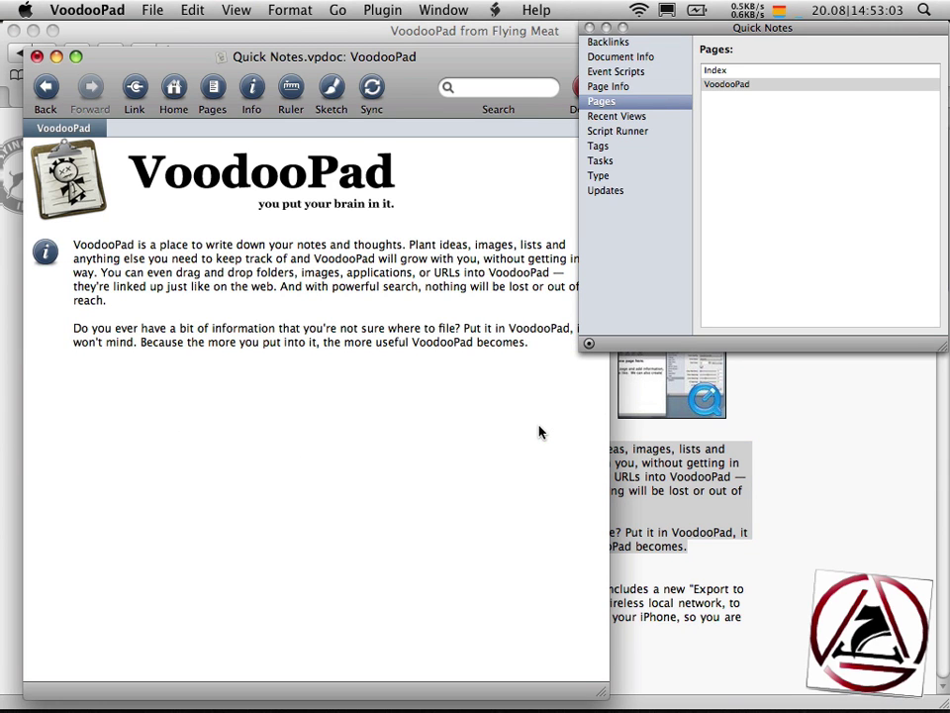
# Step: On the Index page, link 'Lorem ipsum' to a new Lorem ipsum page
pyautogui.click(173, 87)
pyautogui.click(103, 173)
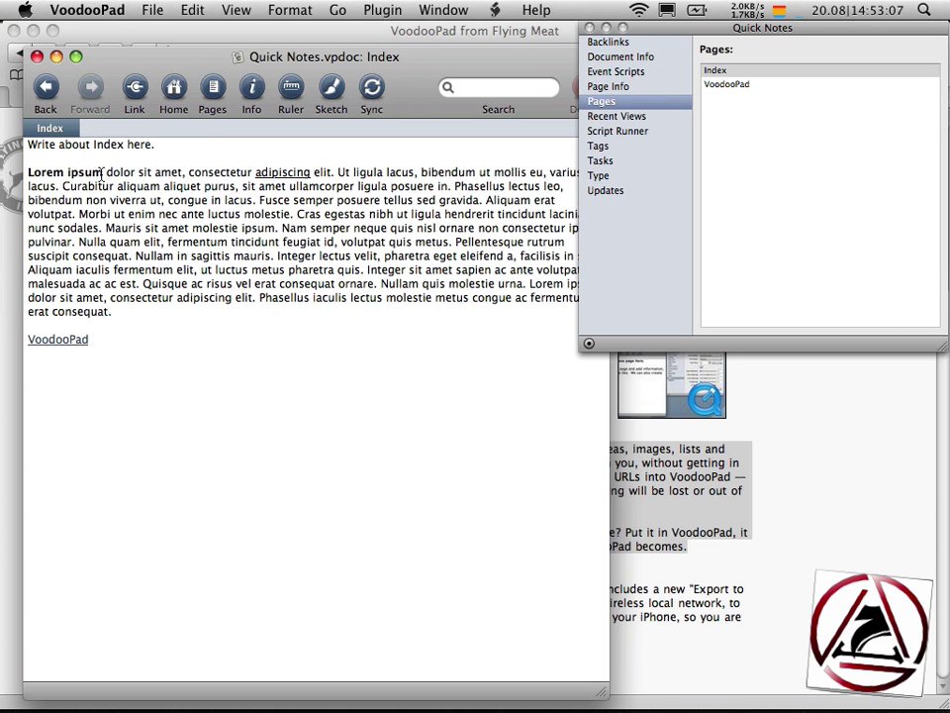
pyautogui.keyDown('shift'); pyautogui.click(28, 173); pyautogui.keyUp('shift')
pyautogui.press('super+l')
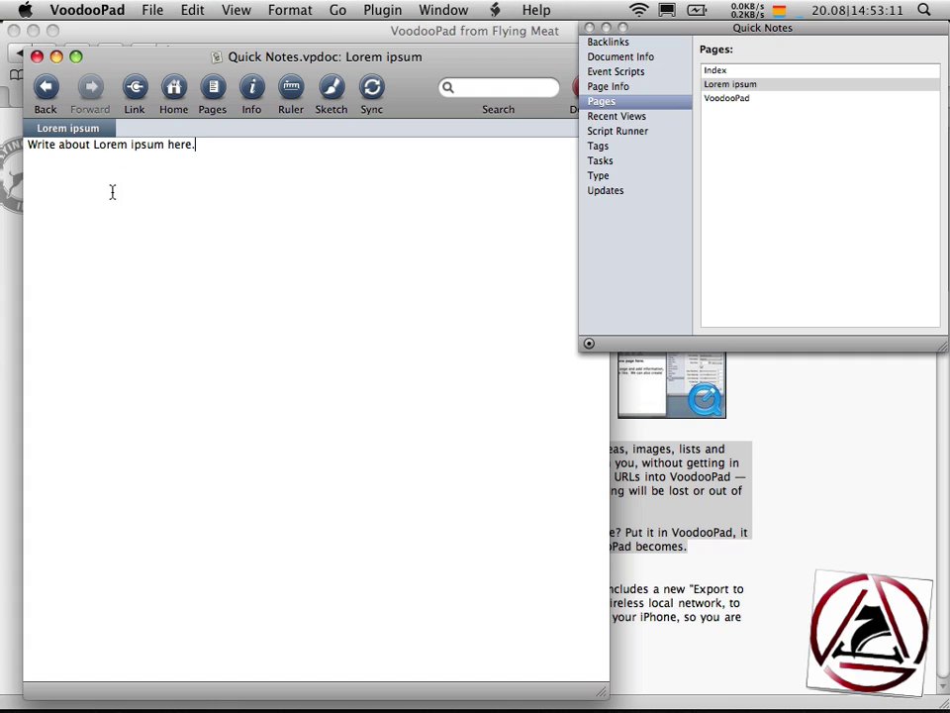
# Step: Add a VoodooPad link on the Lorem ipsum page, follow it, then add a blank line on Index
pyautogui.press('Return')
pyautogui.write('VoodooPad')
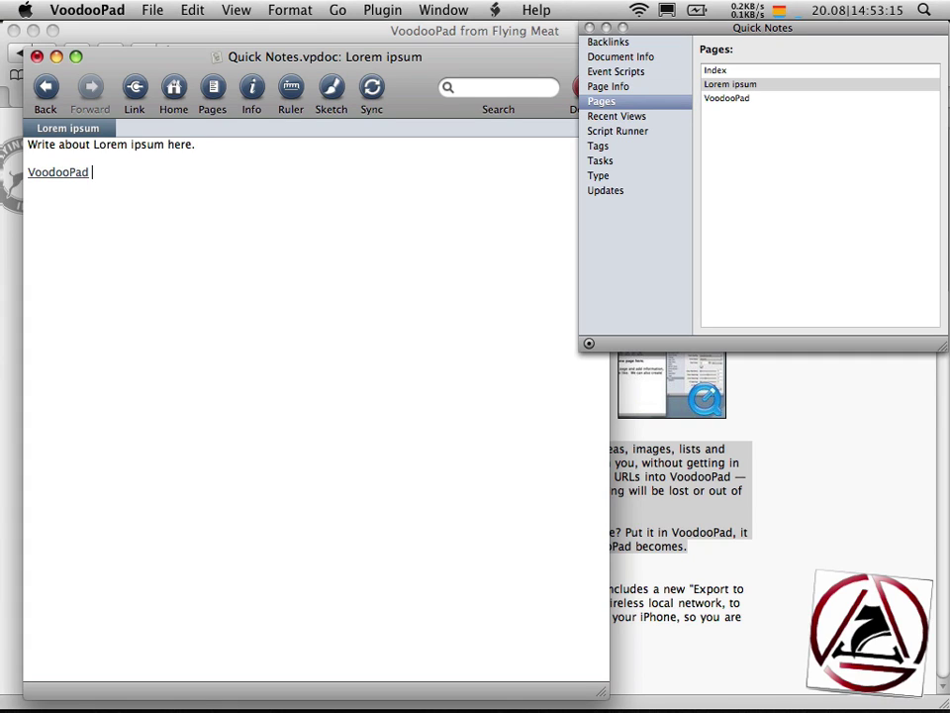
pyautogui.click(62, 182)
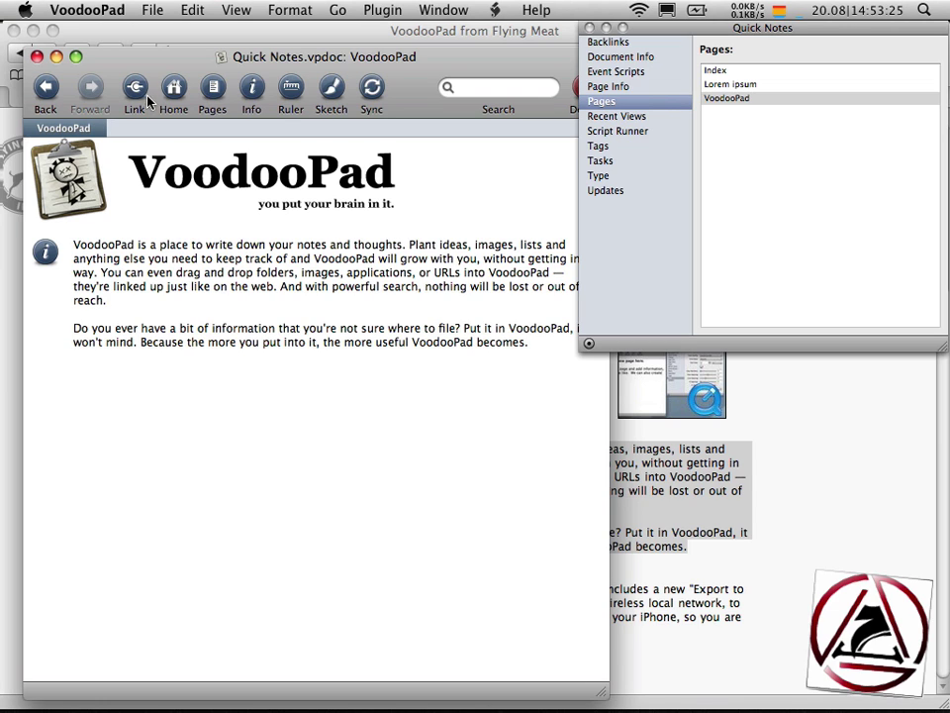
pyautogui.click(174, 91)
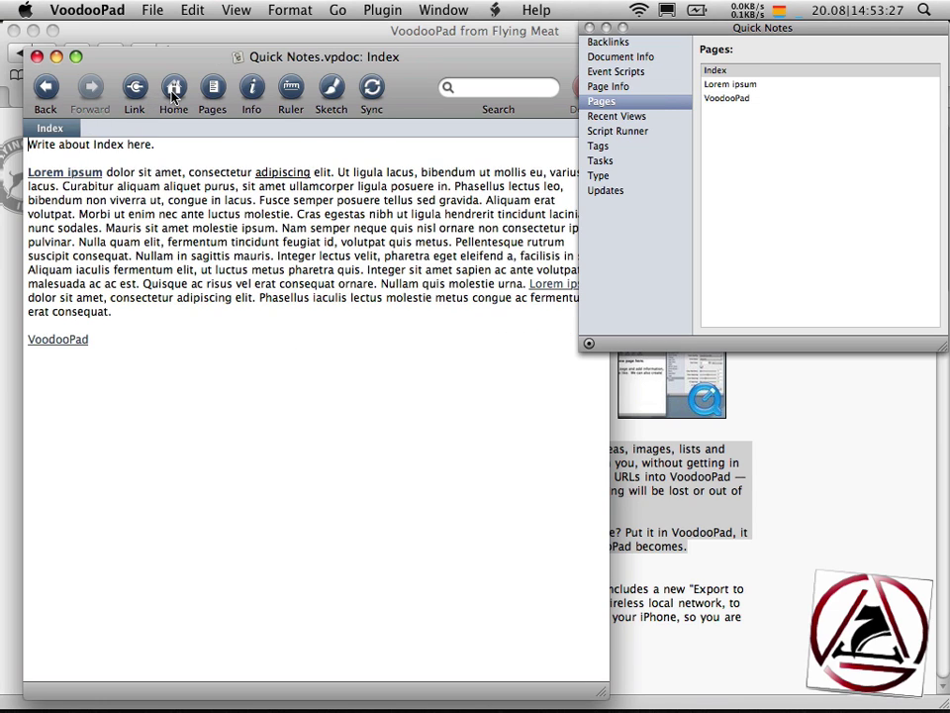
pyautogui.click(184, 351)
pyautogui.press('Return')
# Step: Type 'Sketch' below the VoodooPad link, link it to a new Sketch page, and start a blank sketch
pyautogui.write('N')
pyautogui.press('BackSpace')
pyautogui.write('Sketch')
pyautogui.hotkey('shift', 'alt', 'Left')
pyautogui.press('super+c')
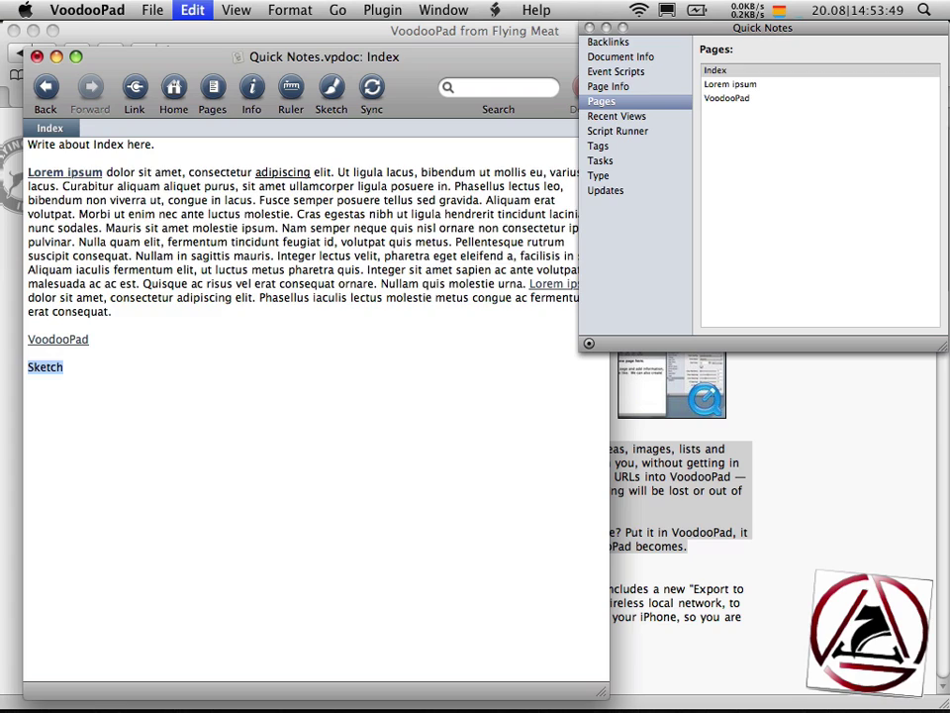
pyautogui.press('super+l')
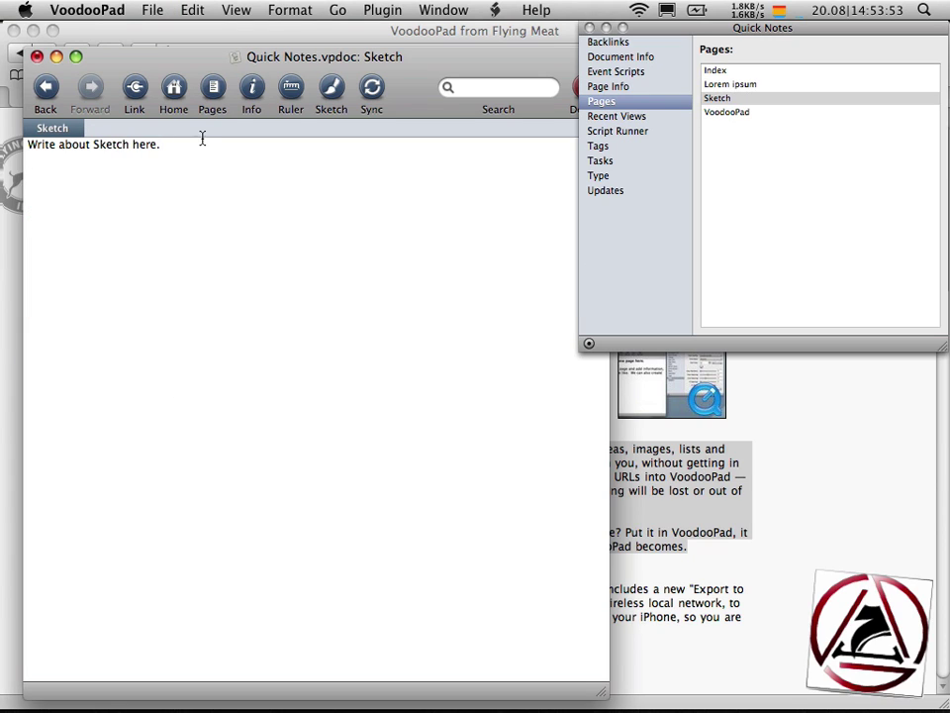
pyautogui.click(332, 90)
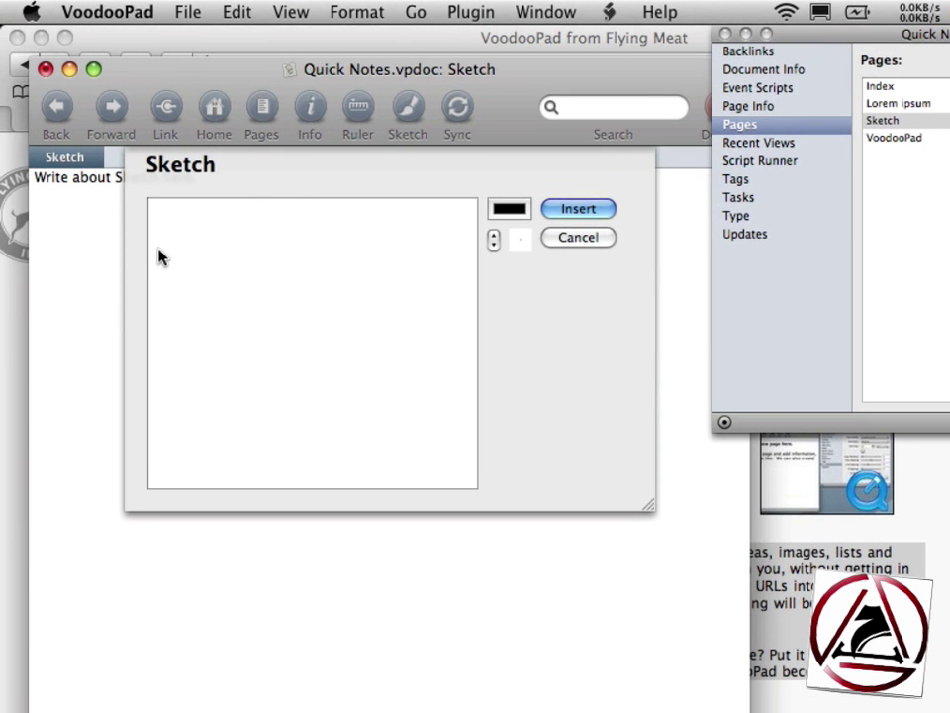
# Step: Handwrite black letters on the sketch canvas: a Z, an e and several crossed t's
pyautogui.moveTo(159, 247)
pyautogui.mouseDown()
pyautogui.moveTo(219, 234)
pyautogui.moveTo(180, 347)
pyautogui.moveTo(258, 356)
pyautogui.mouseUp()
pyautogui.moveTo(260, 304)
pyautogui.mouseDown()
pyautogui.moveTo(169, 297)
pyautogui.moveTo(282, 287)
pyautogui.moveTo(255, 360)
pyautogui.moveTo(292, 358)
pyautogui.mouseUp()
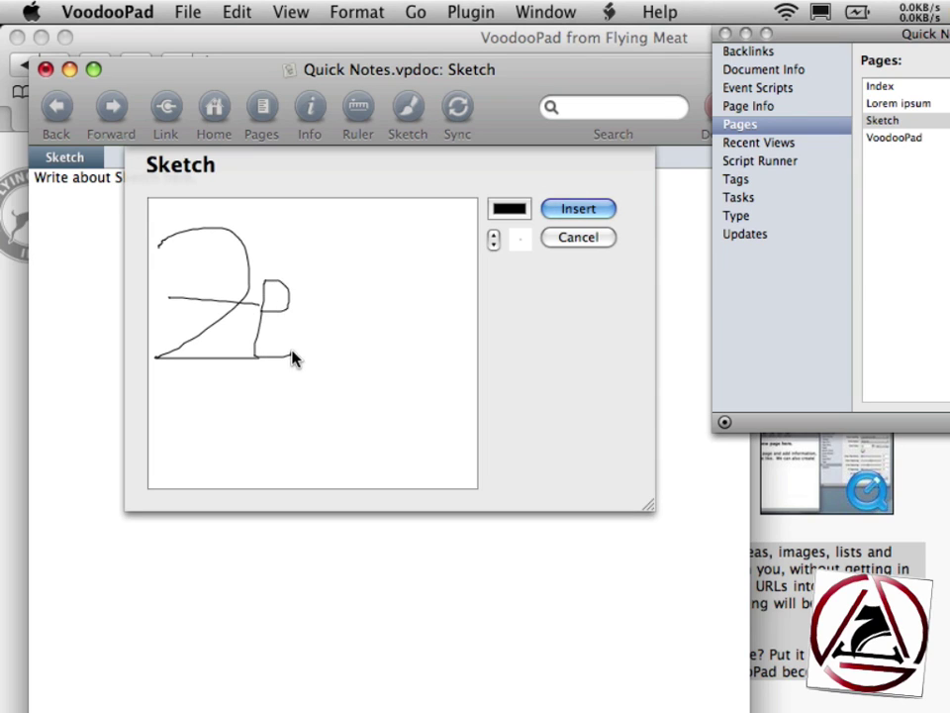
pyautogui.moveTo(316, 240)
pyautogui.mouseDown()
pyautogui.moveTo(328, 356)
pyautogui.moveTo(340, 354)
pyautogui.mouseUp()
pyautogui.moveTo(298, 303); pyautogui.dragTo(327, 302)
pyautogui.moveTo(346, 237)
pyautogui.mouseDown()
pyautogui.moveTo(357, 314)
pyautogui.moveTo(407, 364)
pyautogui.mouseUp()
pyautogui.moveTo(339, 287); pyautogui.dragTo(382, 286)
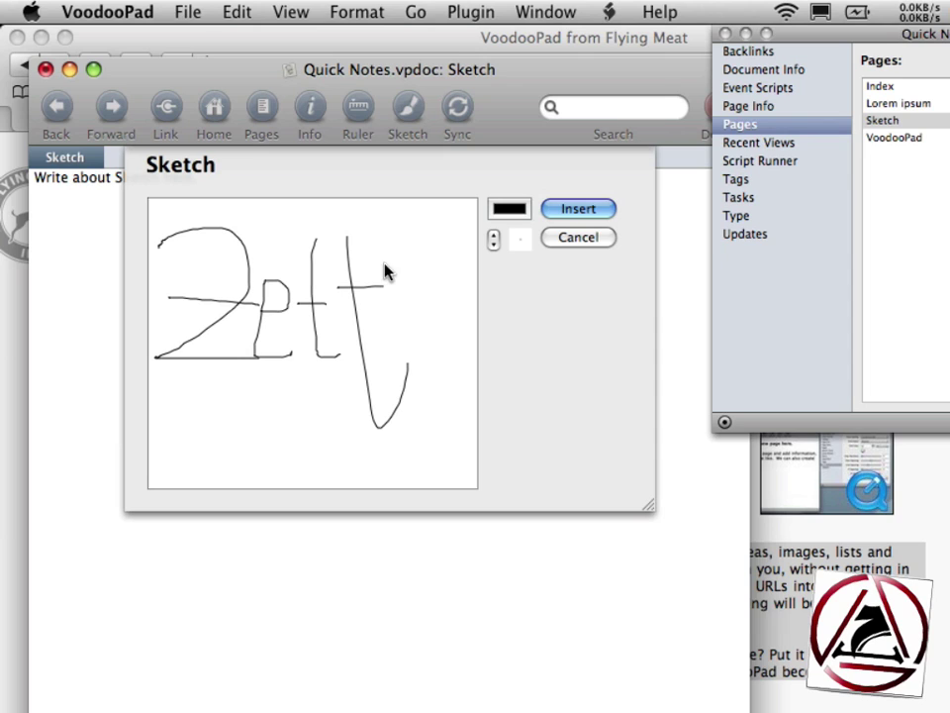
pyautogui.moveTo(397, 232)
pyautogui.mouseDown()
pyautogui.moveTo(395, 303)
pyautogui.moveTo(430, 321)
pyautogui.mouseUp()
pyautogui.moveTo(369, 260); pyautogui.dragTo(411, 267)
# Step: Switch the pen to Maraschino red, scribble beneath the letters, and insert the sketch into the page
pyautogui.click(507, 209)
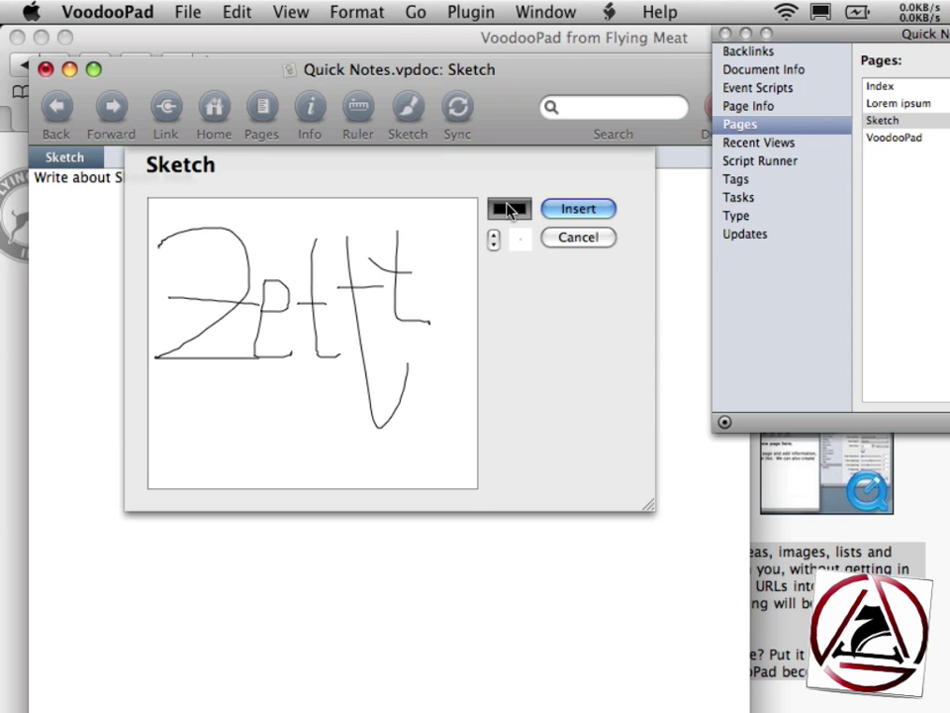
pyautogui.click(261, 462)
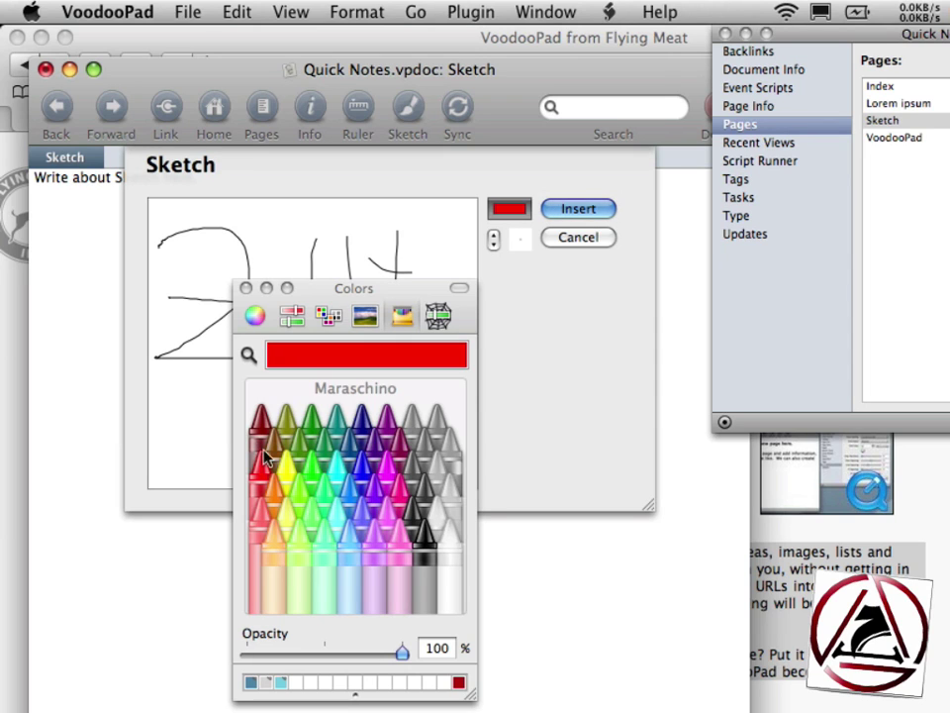
pyautogui.click(245, 289)
pyautogui.moveTo(191, 383)
pyautogui.mouseDown()
pyautogui.moveTo(416, 395)
pyautogui.moveTo(299, 414)
pyautogui.moveTo(464, 384)
pyautogui.moveTo(234, 403)
pyautogui.mouseUp()
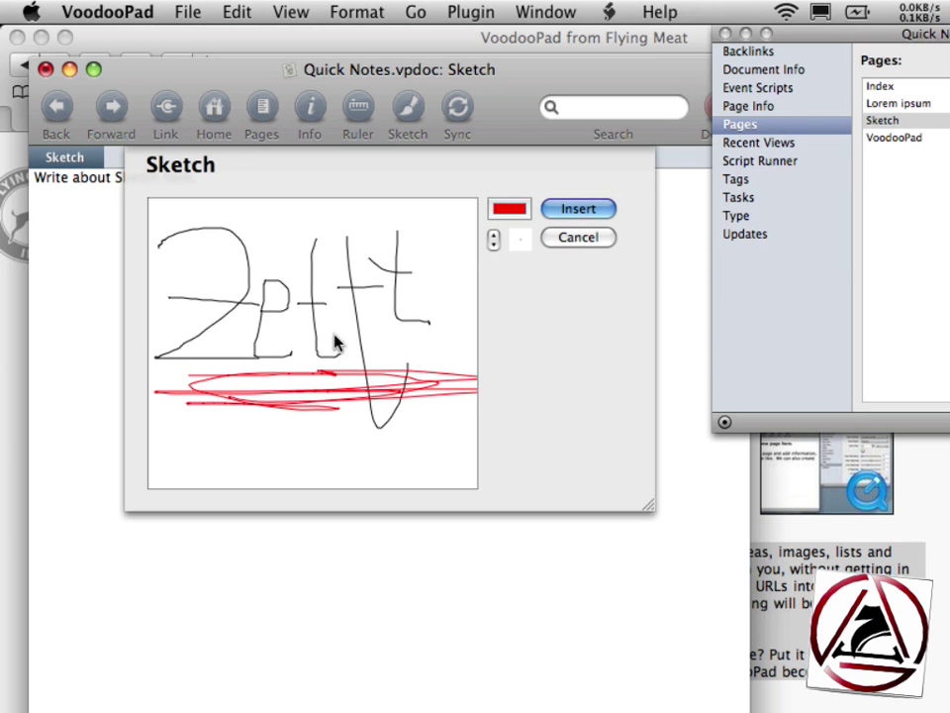
pyautogui.click(578, 218)
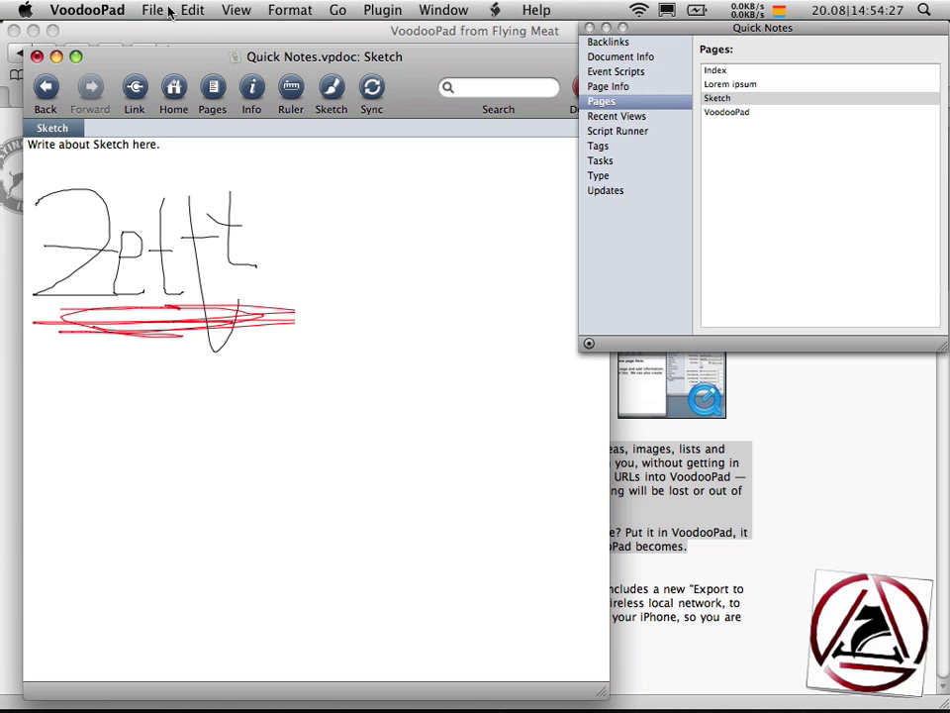
# Step: Minimize the background Safari window and bring the Sketch page window back to front
pyautogui.click(33, 31)
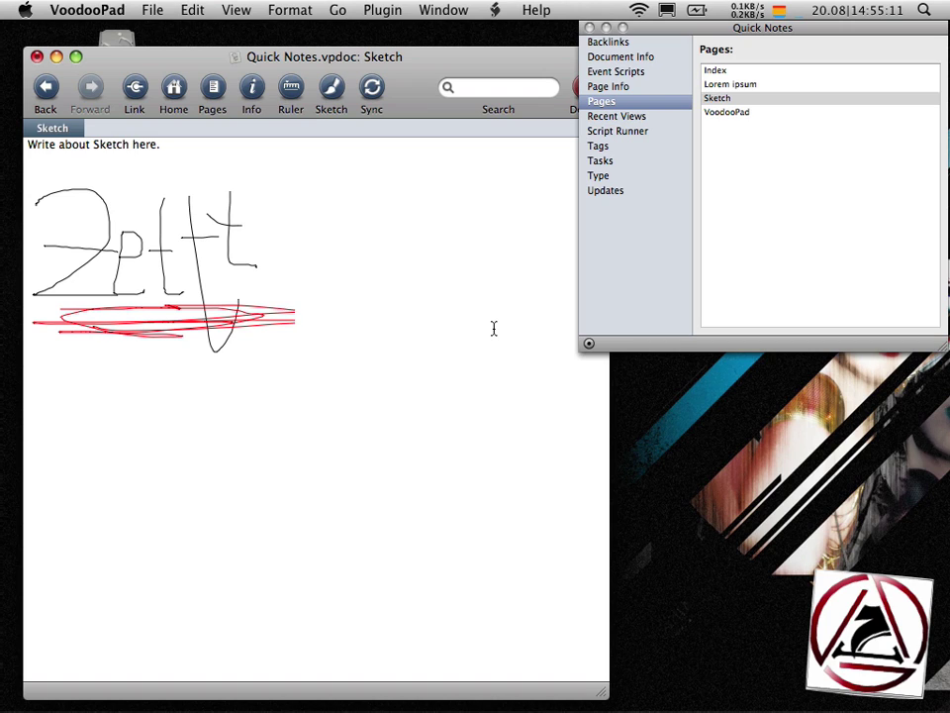
pyautogui.click(688, 380)
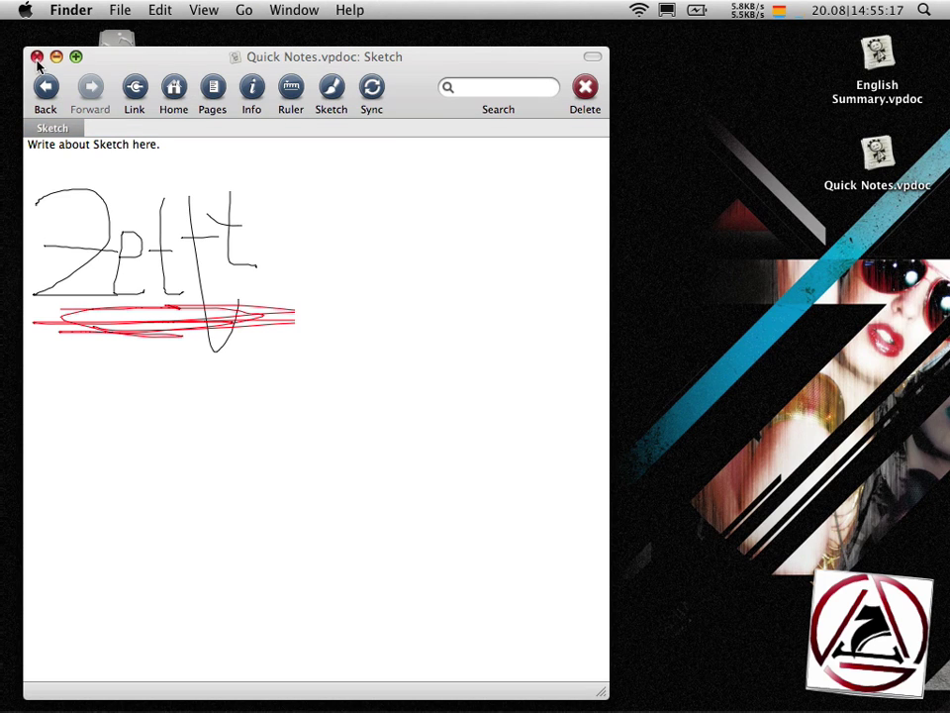
pyautogui.click(152, 490)
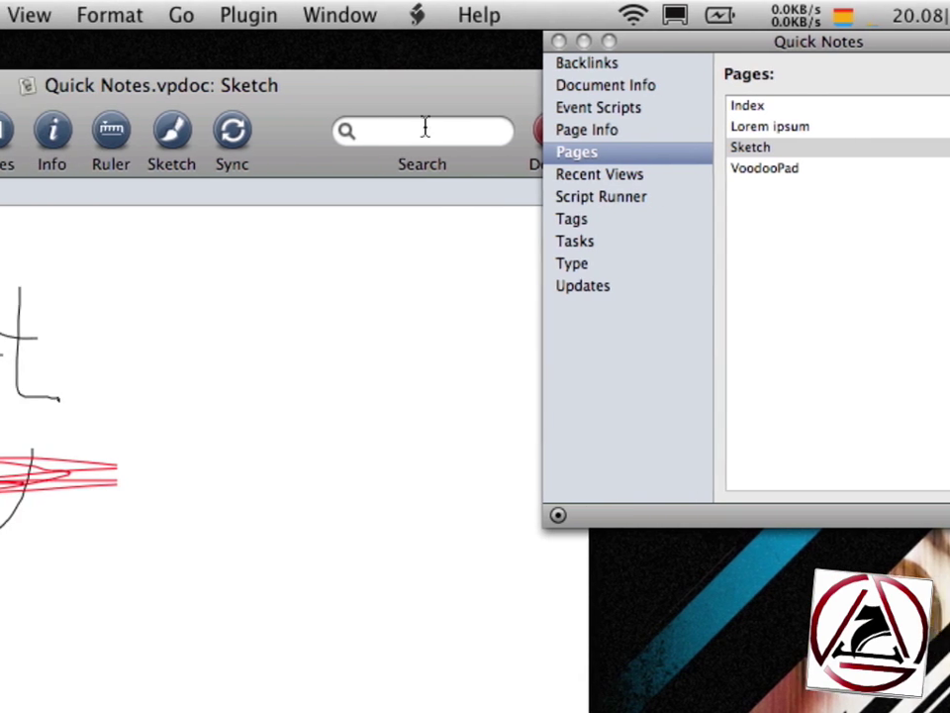
# Step: Activate the Quick Notes palette and browse its Backlinks, Document Info and Event Scripts panes, keeping Document close
pyautogui.click(190, 15)
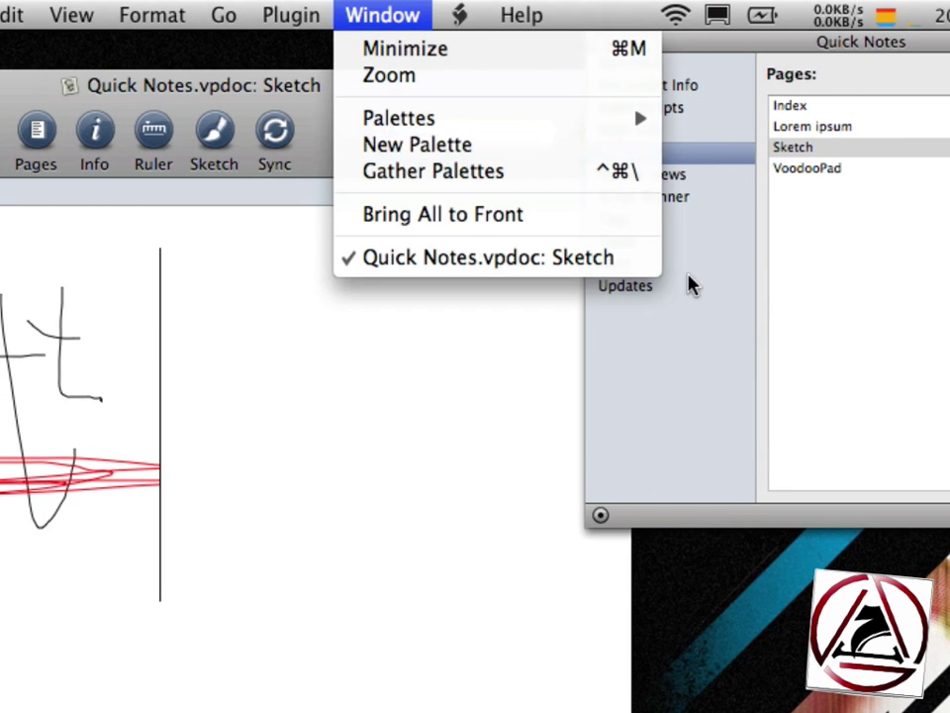
pyautogui.click(708, 309)
pyautogui.click(683, 45)
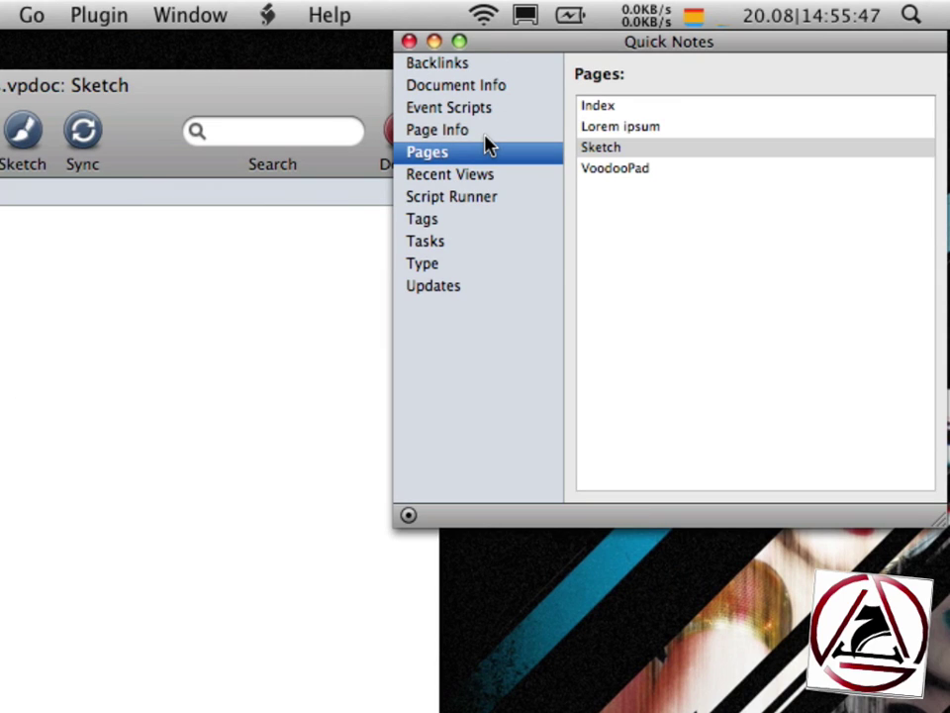
pyautogui.click(479, 63)
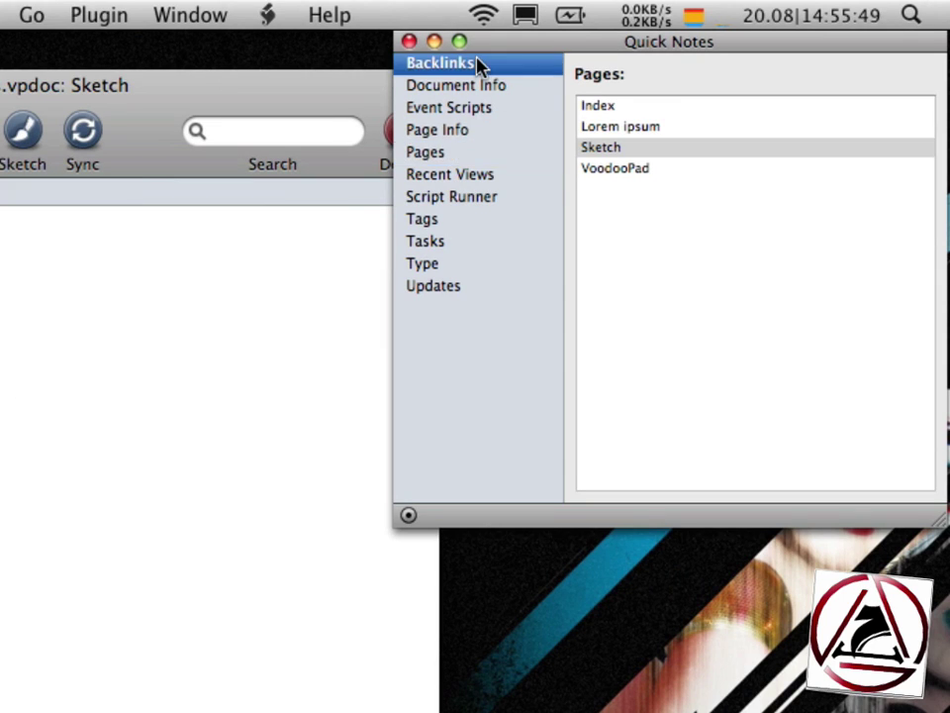
pyautogui.click(485, 89)
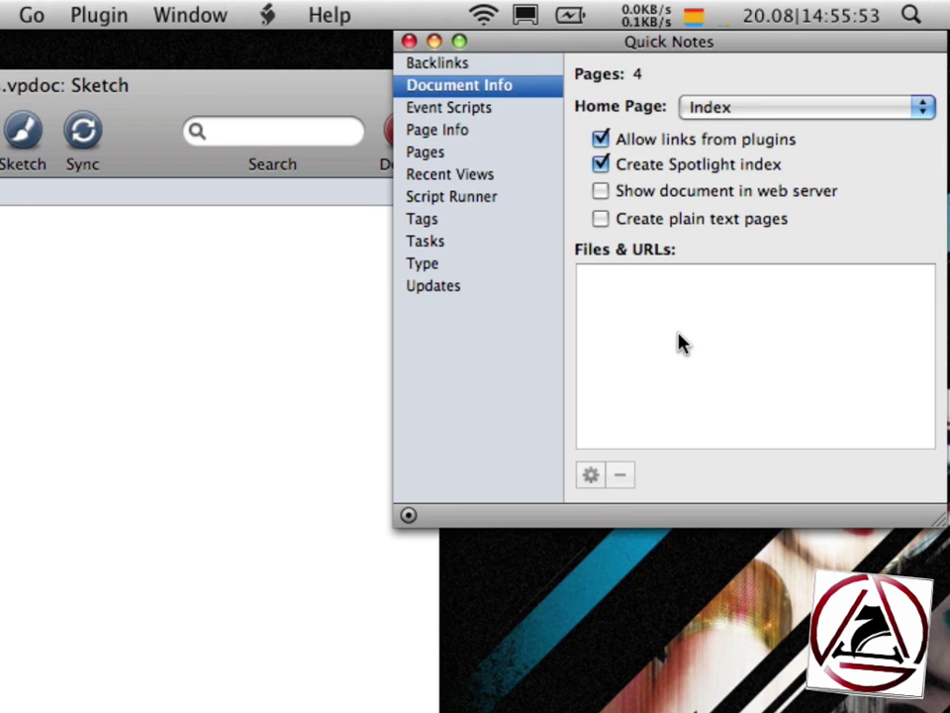
pyautogui.click(505, 107)
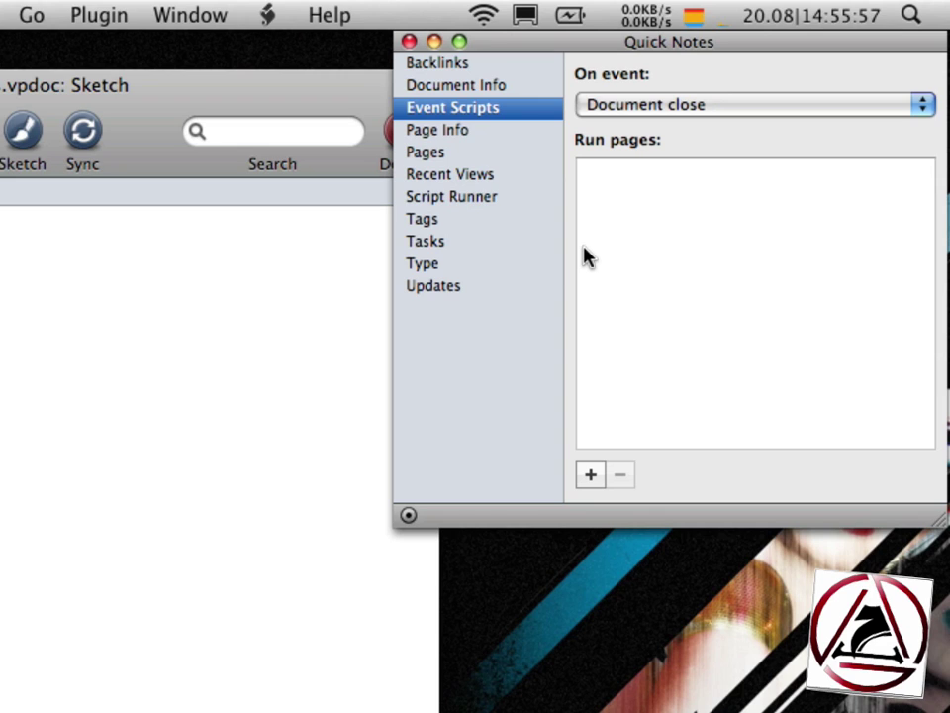
pyautogui.click(608, 109)
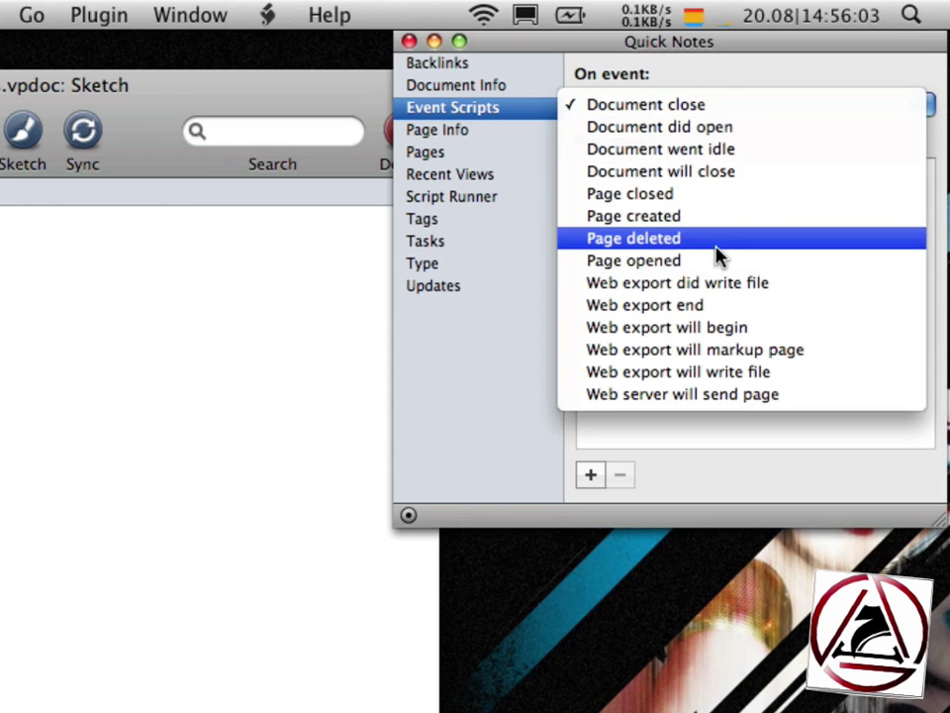
pyautogui.click(532, 472)
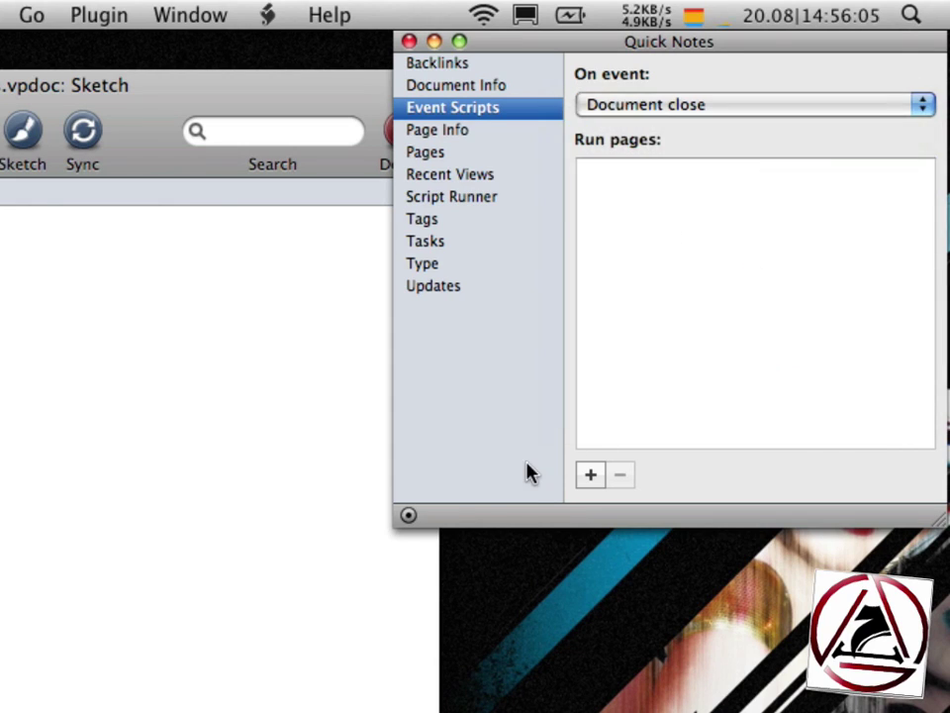
# Step: Step through Page Info and Pages to the Sketch page's Tags assignment field
pyautogui.click(486, 132)
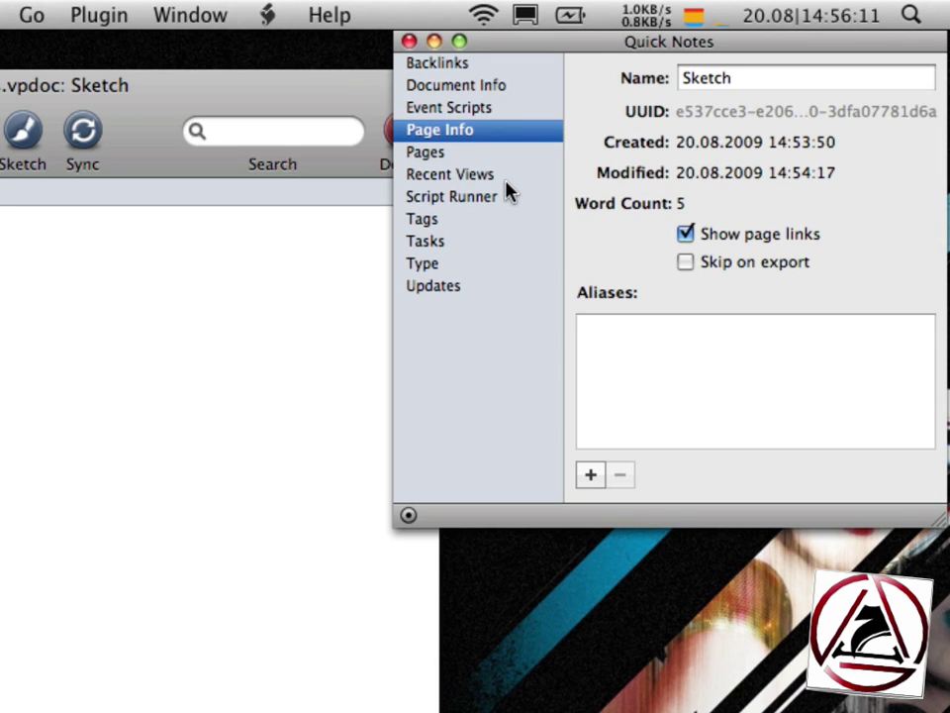
pyautogui.click(421, 154)
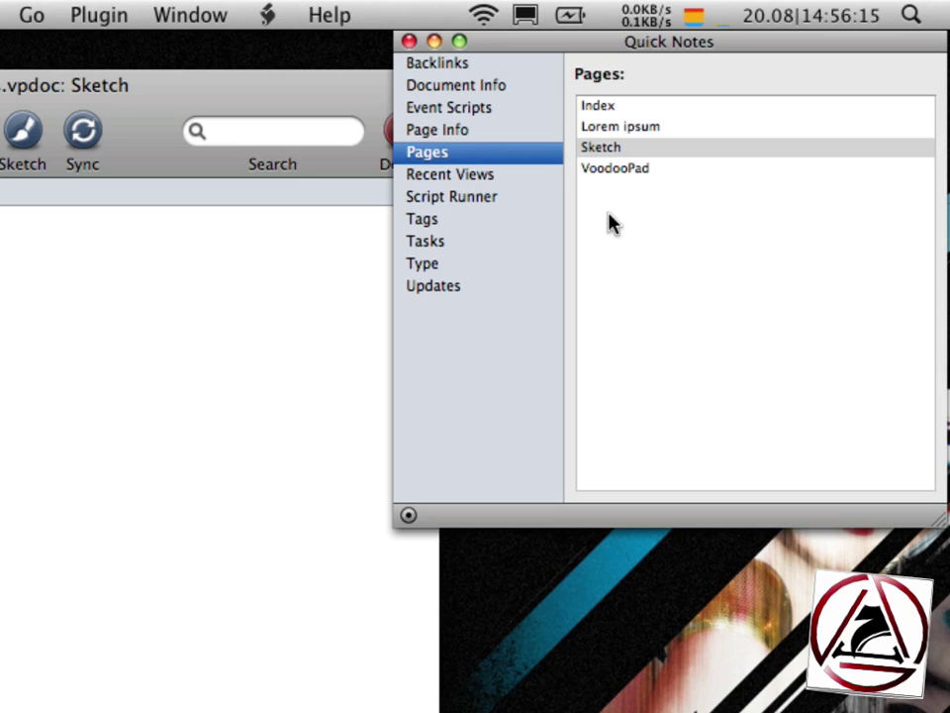
pyautogui.click(492, 221)
pyautogui.click(666, 137)
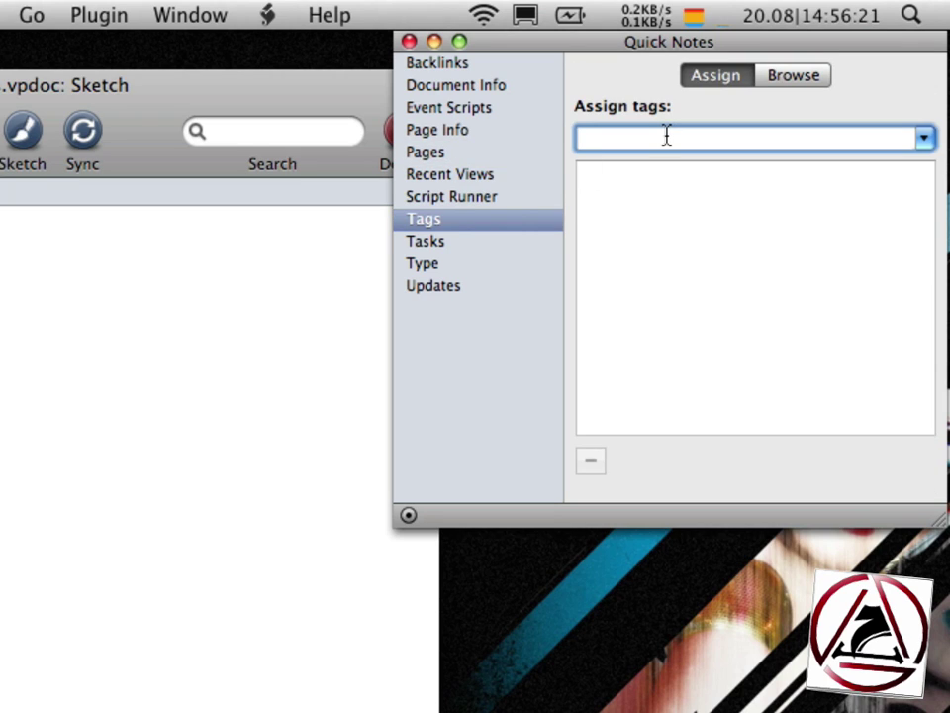
# Step: Tag the Sketch page with sketch and ToDo, correcting the initial typos
pyautogui.write('sketch')
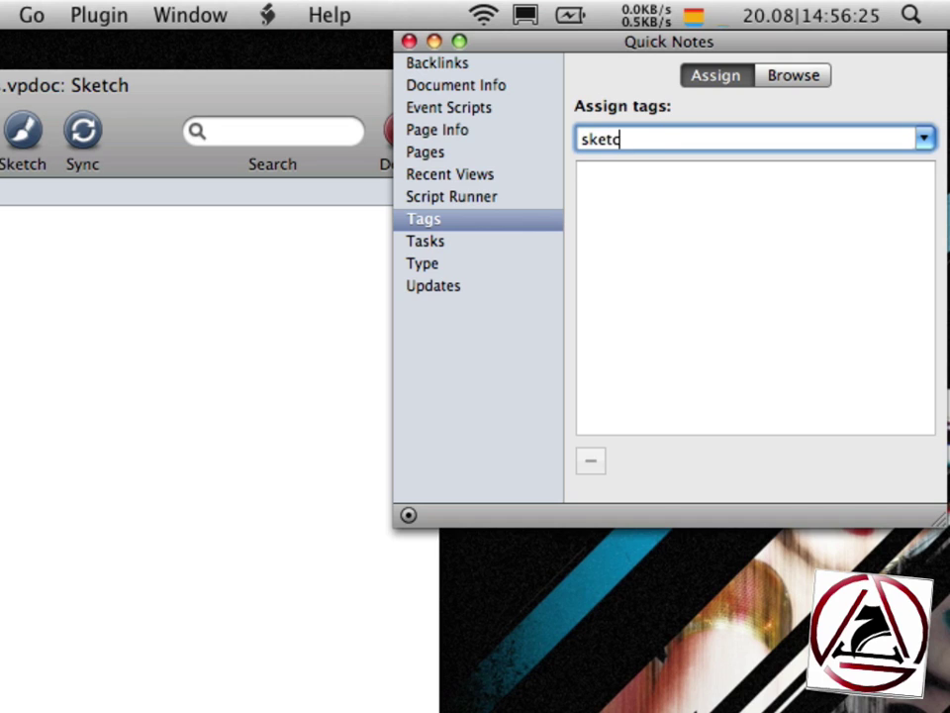
pyautogui.press('Return')
pyautogui.write('todo')
pyautogui.press('Return')
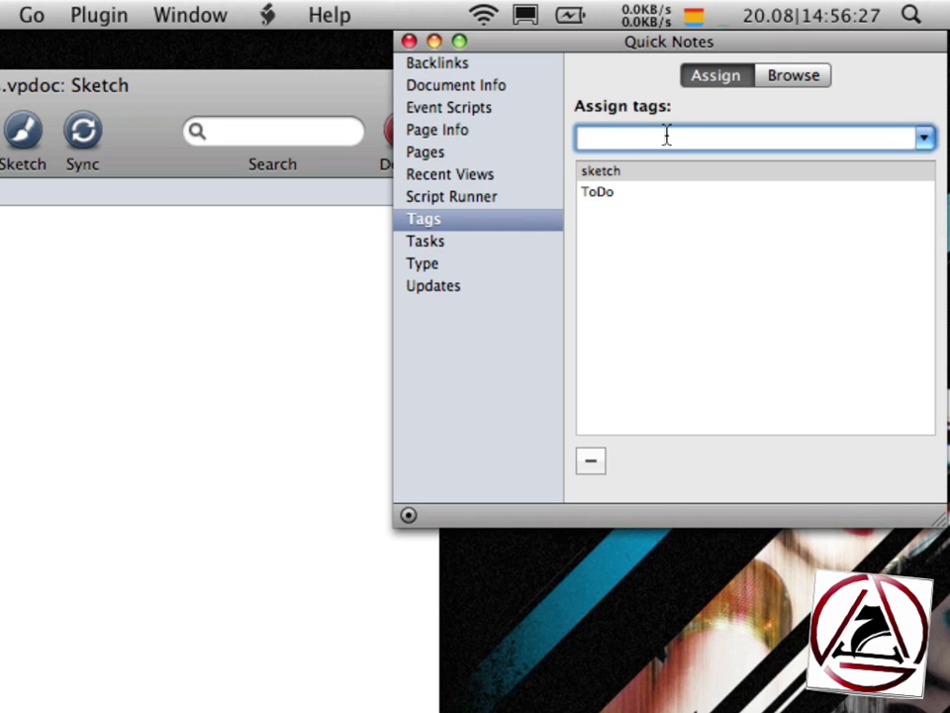
# Step: Add the voodoopad and web site tags, then show the Tasks and Type panes
pyautogui.write('voodoop')
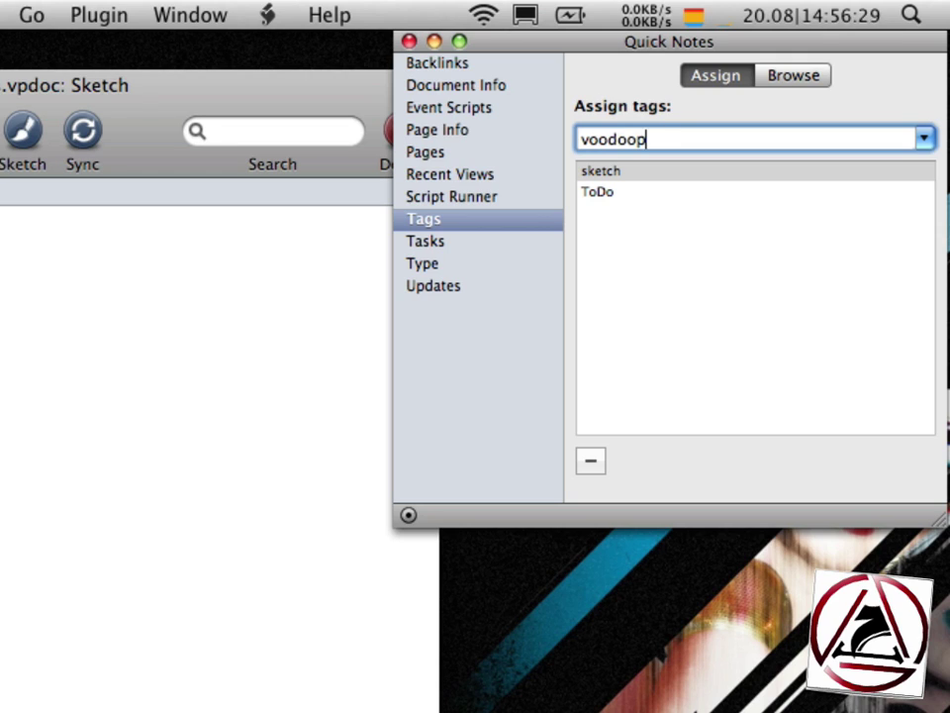
pyautogui.write('ad')
pyautogui.press('Return')
pyautogui.write('web s')
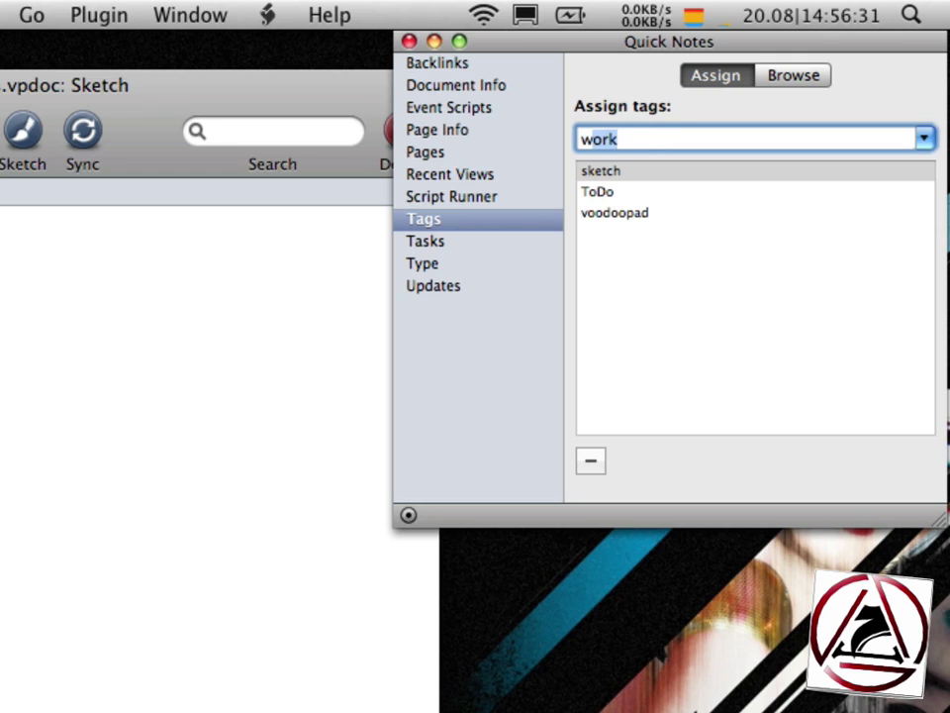
pyautogui.write('ite')
pyautogui.press('Return')
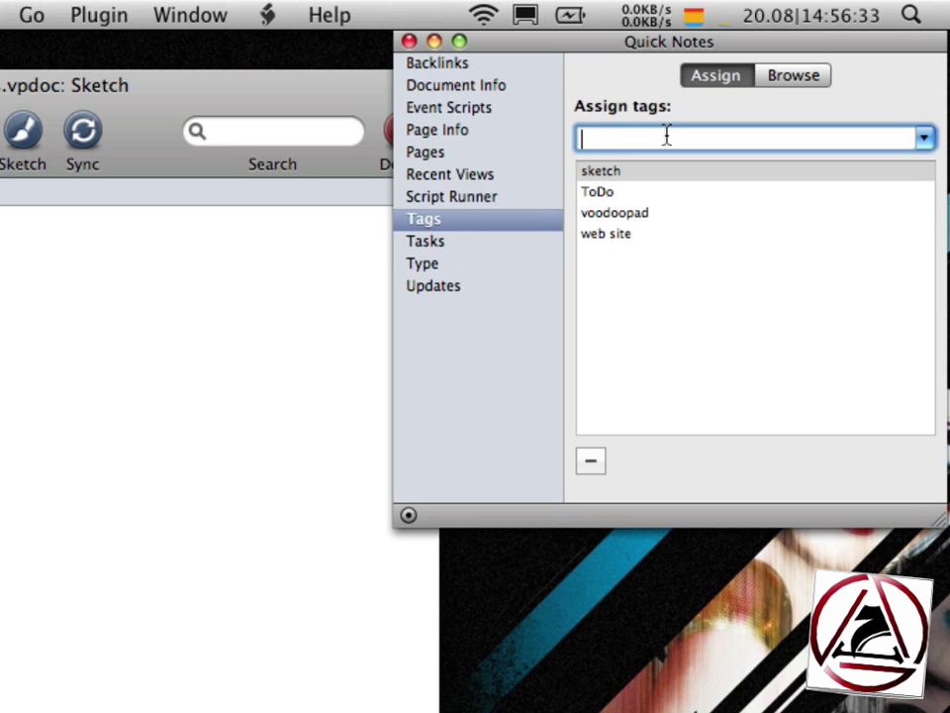
pyautogui.click(490, 241)
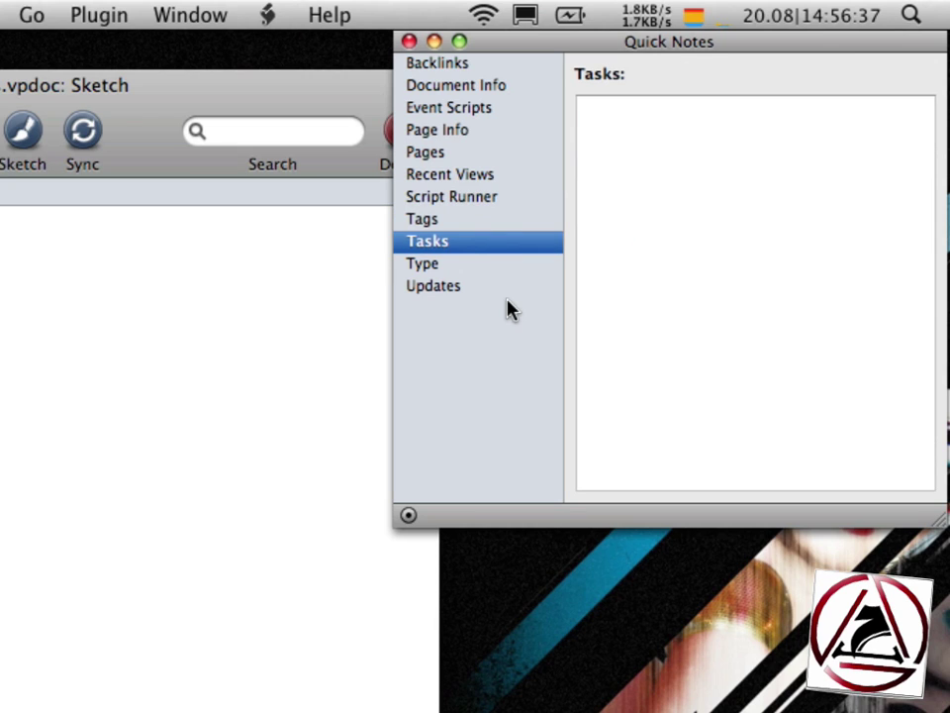
pyautogui.click(447, 265)
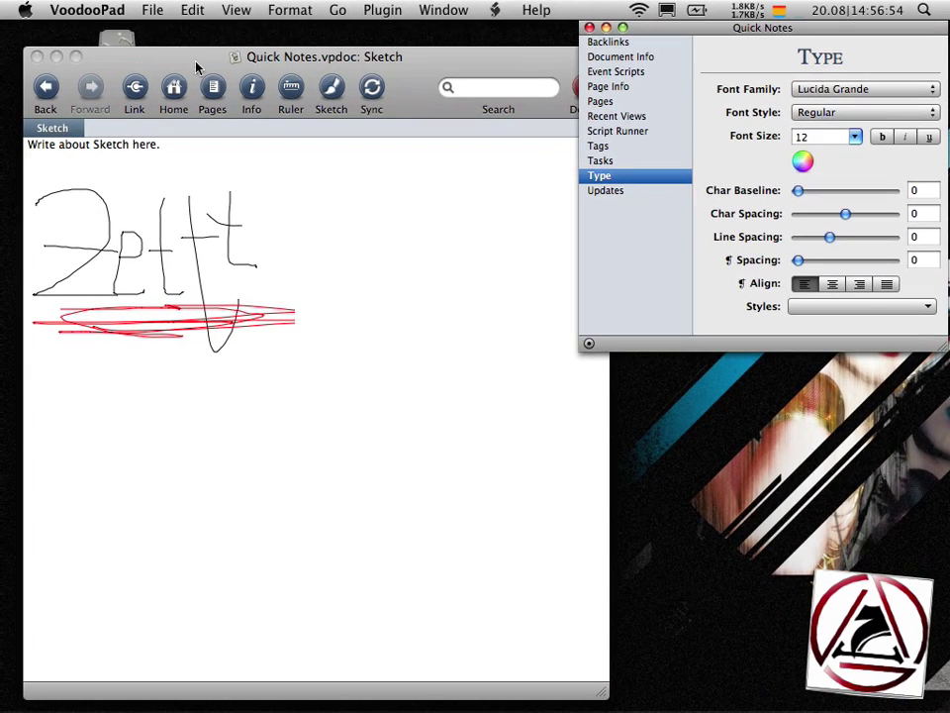
# Step: Close Quick Notes, open English Summary.vpdoc, and set its music-business title to 24 point
pyautogui.click(37, 56)
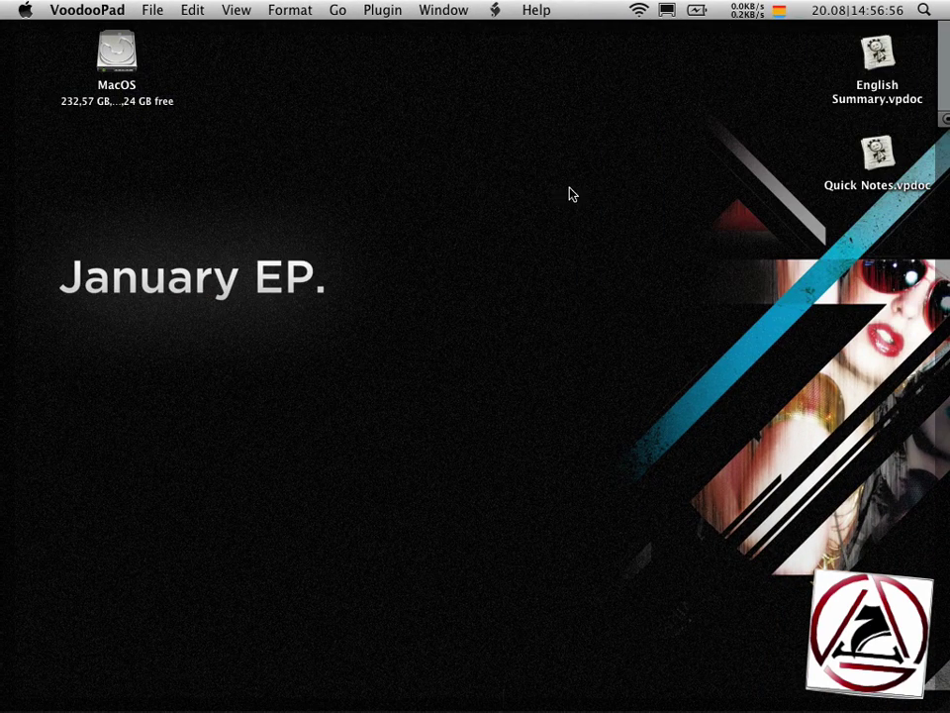
pyautogui.doubleClick(859, 91)
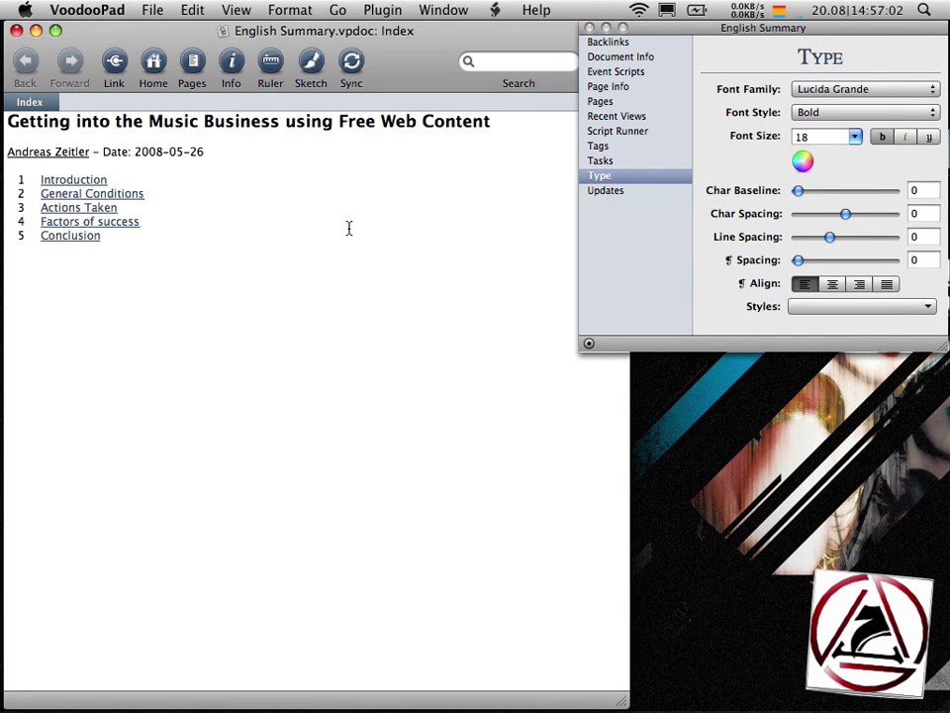
pyautogui.tripleClick(492, 128)
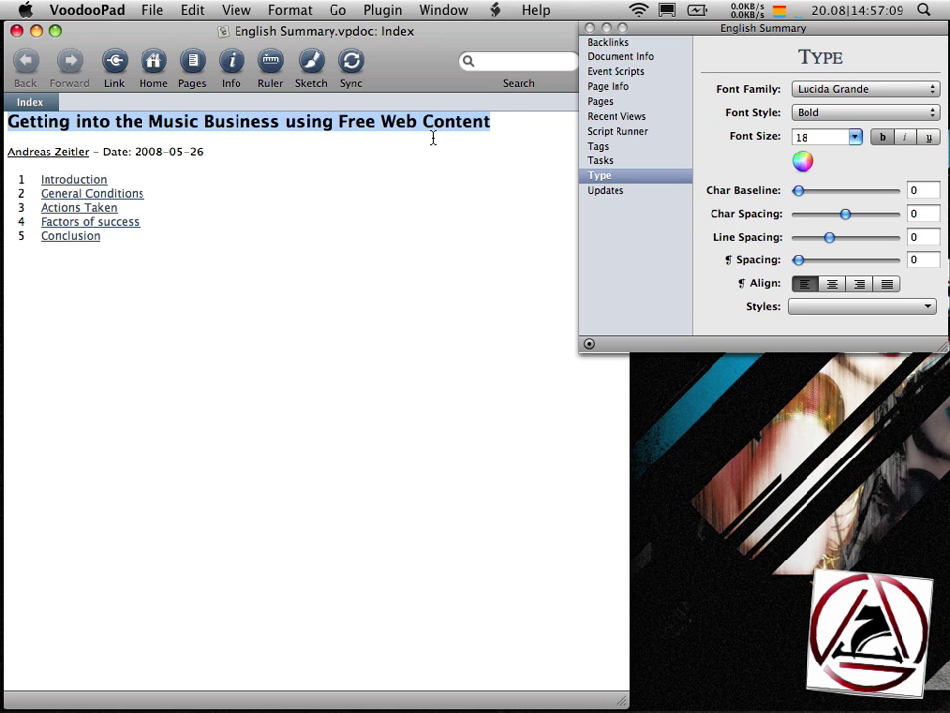
pyautogui.click(855, 136)
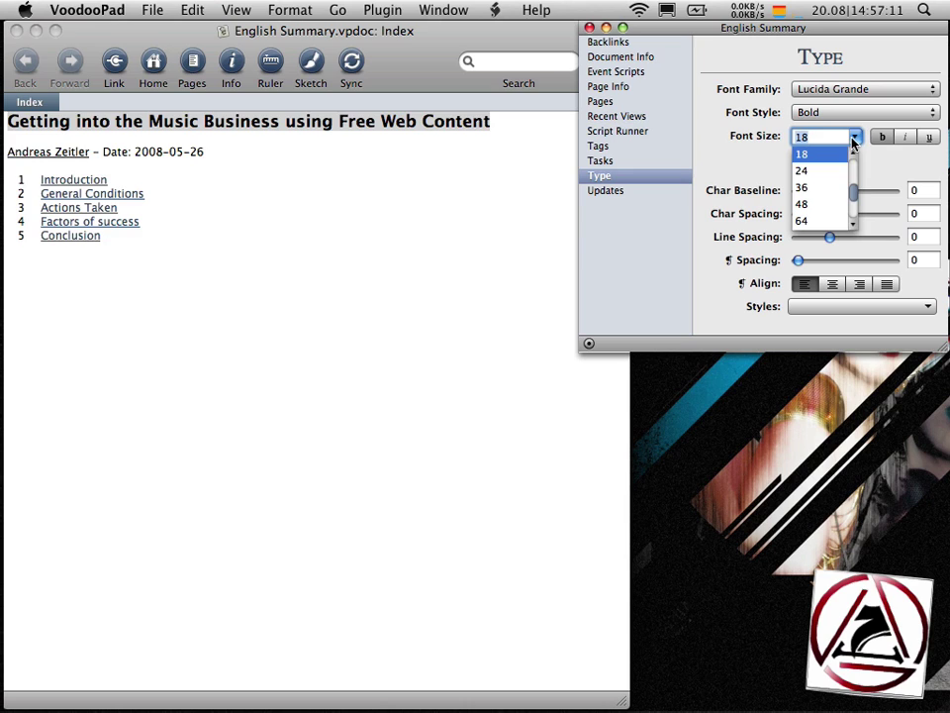
pyautogui.click(818, 172)
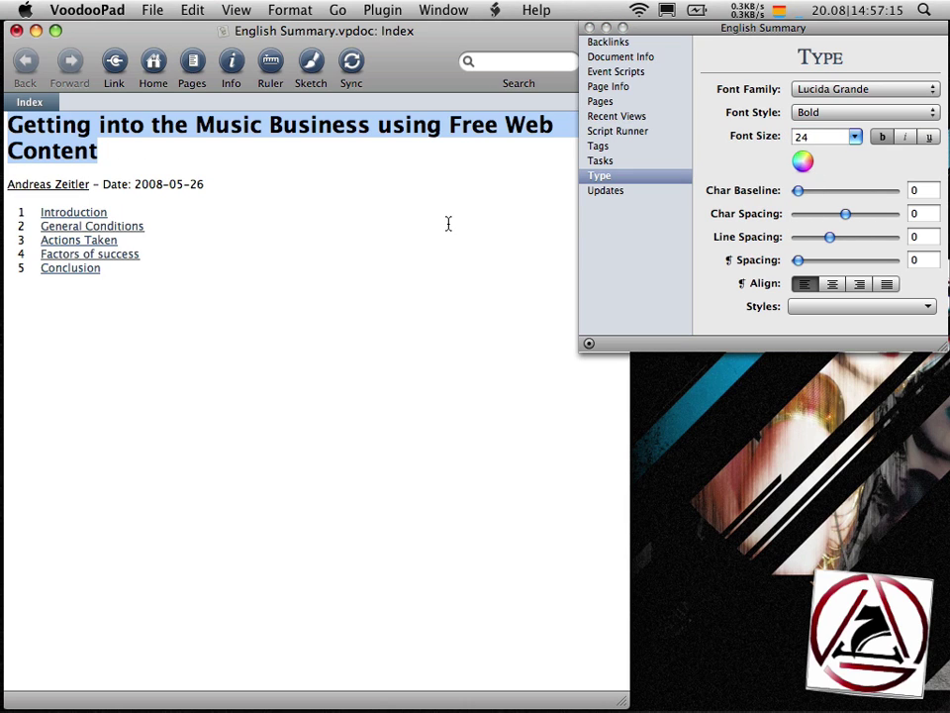
pyautogui.click(378, 226)
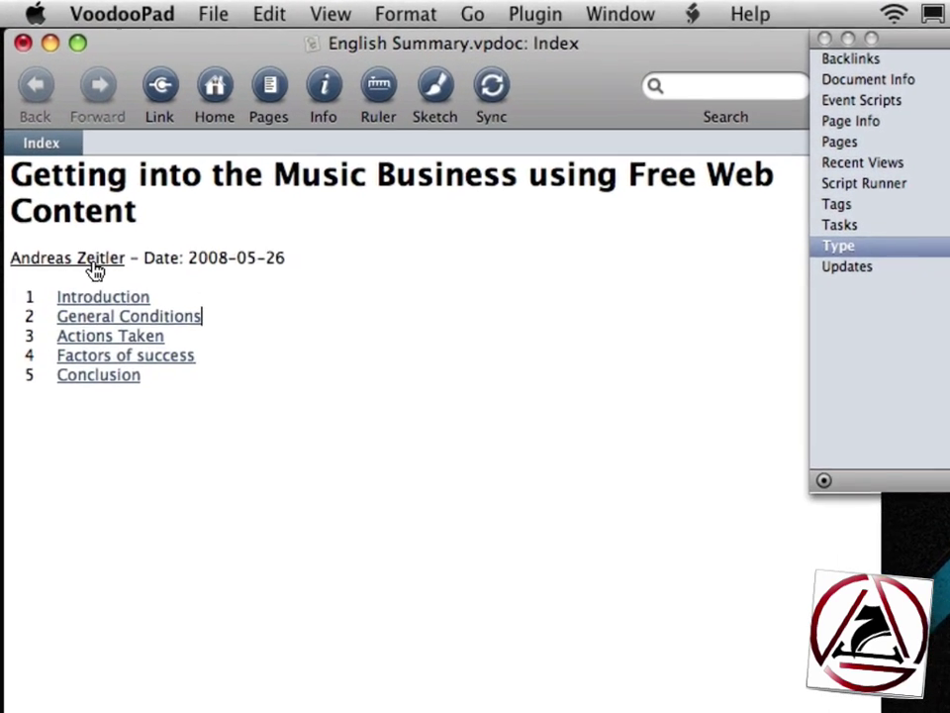
pyautogui.click(67, 187)
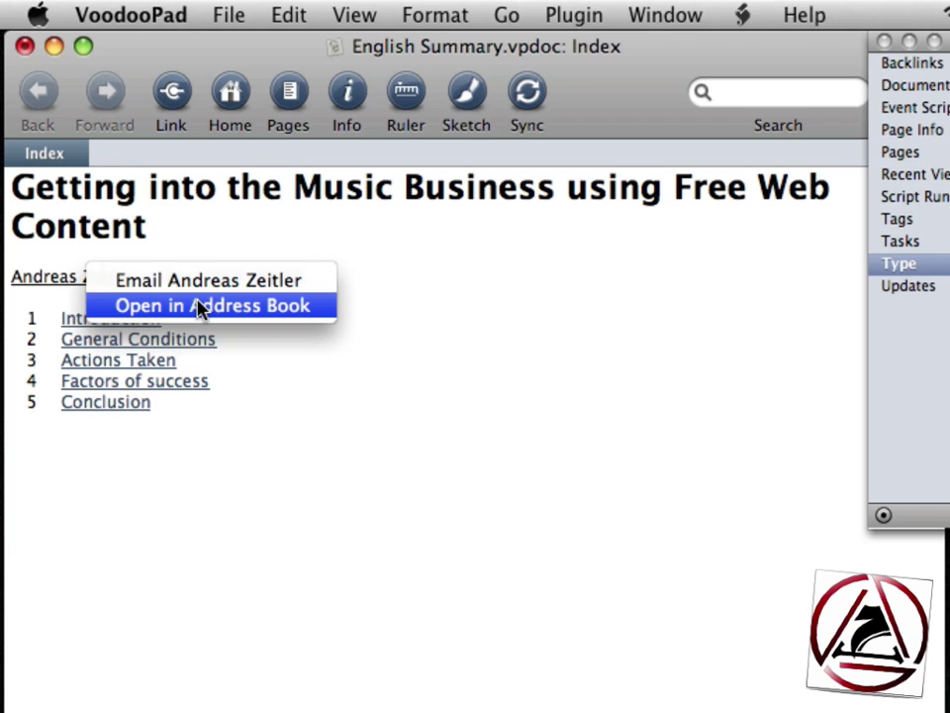
# Step: Show the author's contact card in Address Book, then return to the English Summary document
pyautogui.click(280, 305)
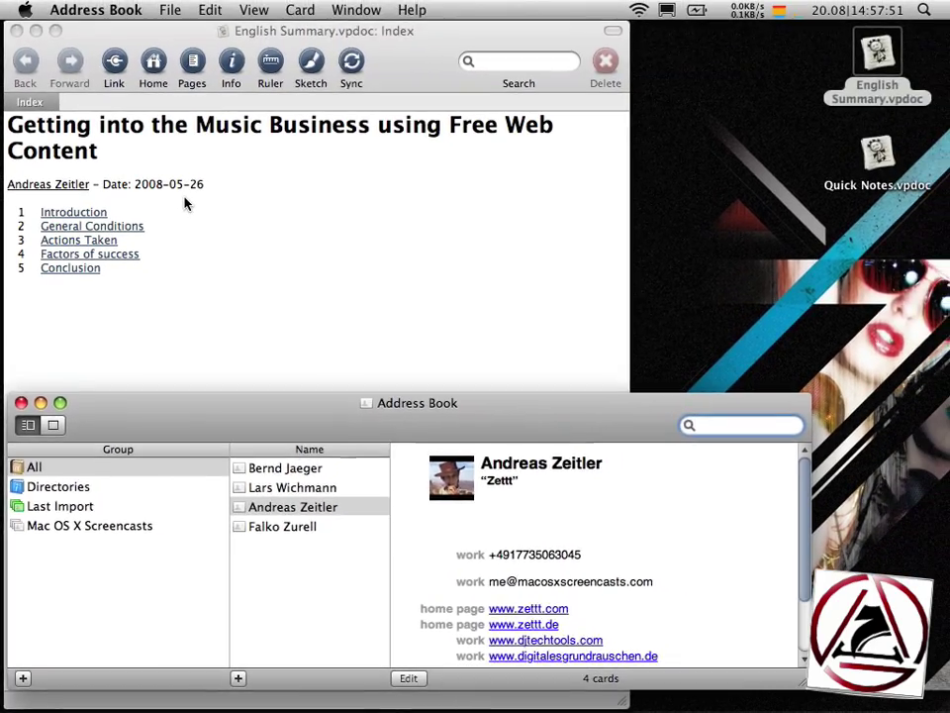
pyautogui.click(183, 203)
# Step: Open the Introduction page, then return to the Index page with Cmd-Shift-H
pyautogui.click(103, 212)
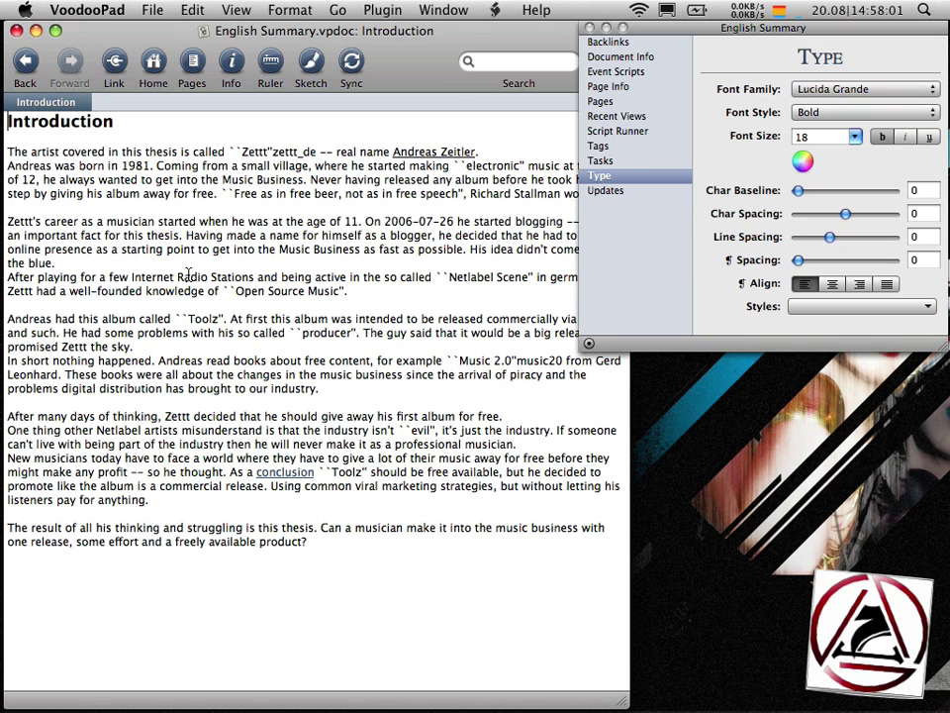
pyautogui.press('super+shift+h')
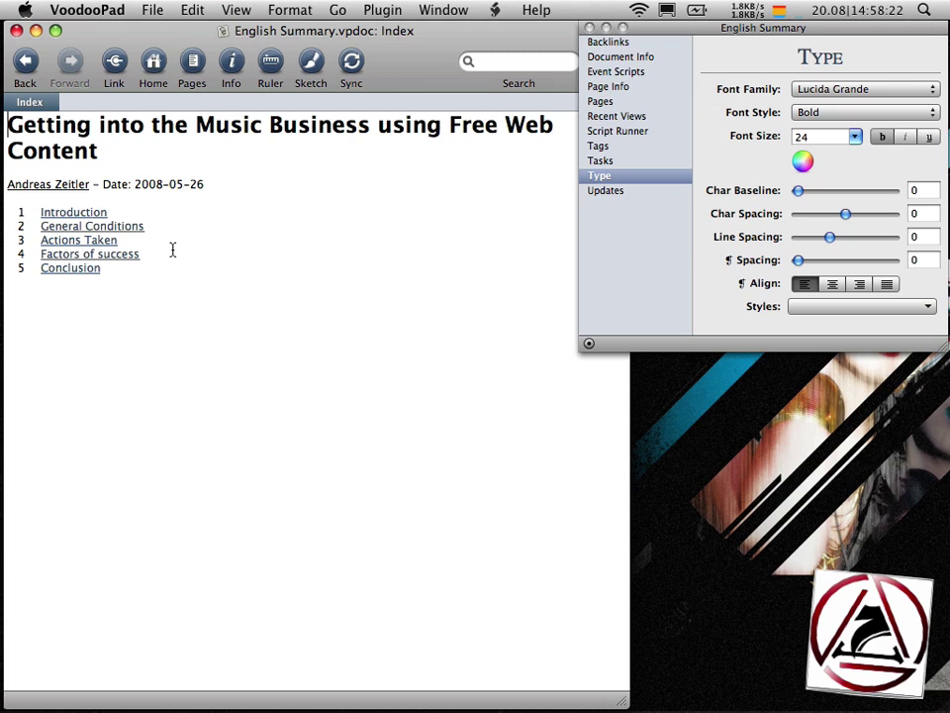
# Step: Start a new line 6 in the Index and paste lorem ipsum into a new TextEdit document
pyautogui.press('super+Down')
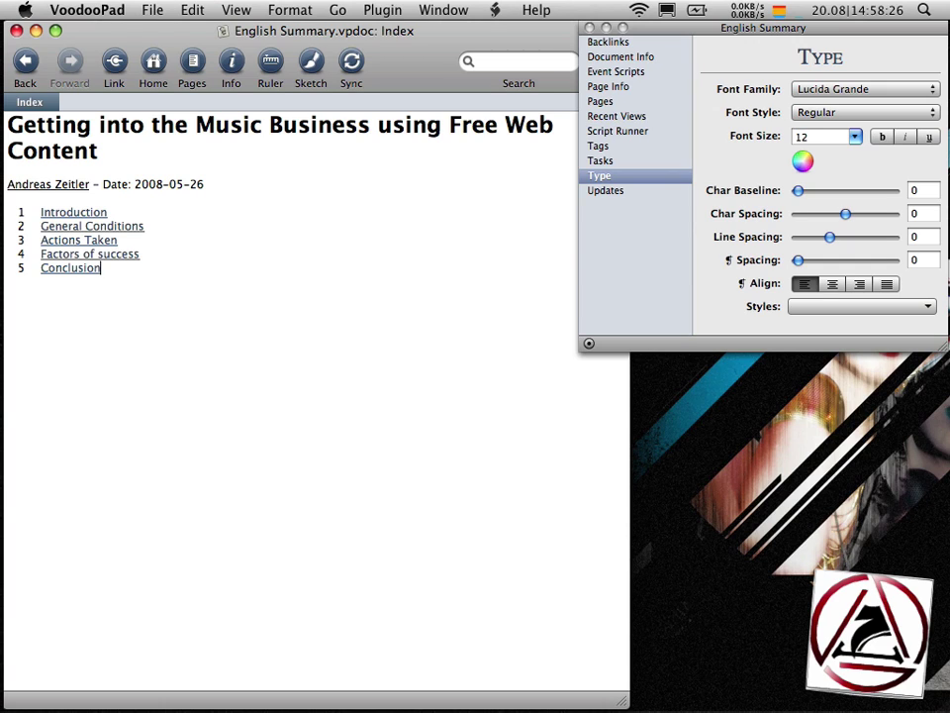
pyautogui.press('Return')
pyautogui.press('super+Tab')
pyautogui.press('super+Tab')
pyautogui.press('super+Tab')
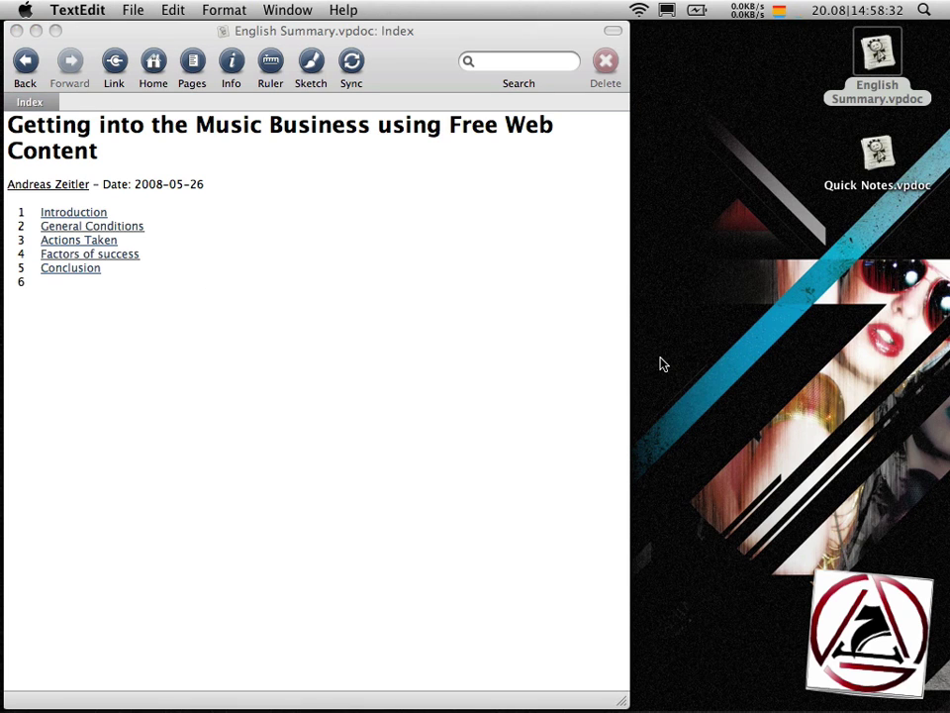
pyautogui.press('super+n')
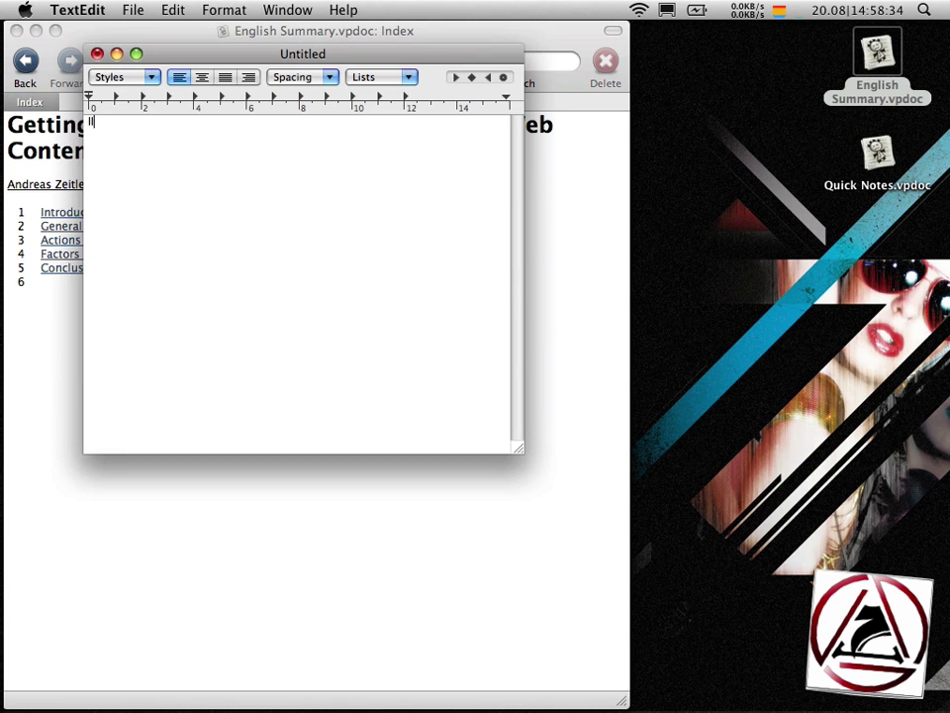
pyautogui.write('Lorem ipsum dolor sit amet, consectetur adipiscing elit. Ut ligula lacus, bibendum ut mollis eu, varius a lacus. Curabitur aliquam aliquet purus, sit amet ullamcorper ligula posuere in. Phasellus lectus leo, bibendum non viverra ut, congue in lacus. Fusce semper posuere tellus sed gravida. Aliquam erat volutpat. Morbi ut enim nec ante luctus molestie. Cras egestas nibh ut ligula hendrerit tincidunt lacinia nunc sodales. Mauris sit amet molestie ipsum. Nam semper neque quis nisl ornare non consectetur ipsum pulvinar. Nulla quam elit, fermentum tincidunt feugiat id, volutpat quis metus. Pellentesque rutrum suscipit consequat. Nullam in sagittis mauris. Integer lectus velit, pharetra eget eleifend a, facilisis in sem. Aliquam iaculis fermentum elit, ut luctus metus pharetra quis. Integer sit amet sapien ac ante volutpat malesuada ac ac est. Quisque ac risus vel erat consequat ornare. Nullam quis molestie urna. Lorem ipsum dolor sit amet, consectetur adipiscing elit. Phasellus iaculis lectus molestie metus congue ac fermentum erat consequat.')
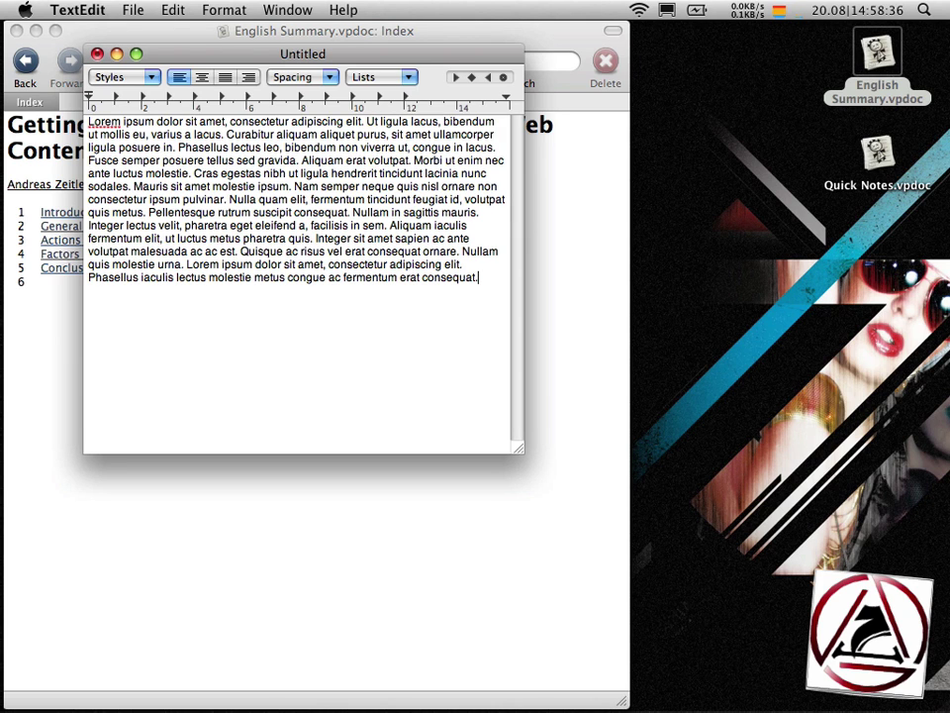
# Step: Save the TextEdit document as lorem.rtf and close it
pyautogui.press('super+s')
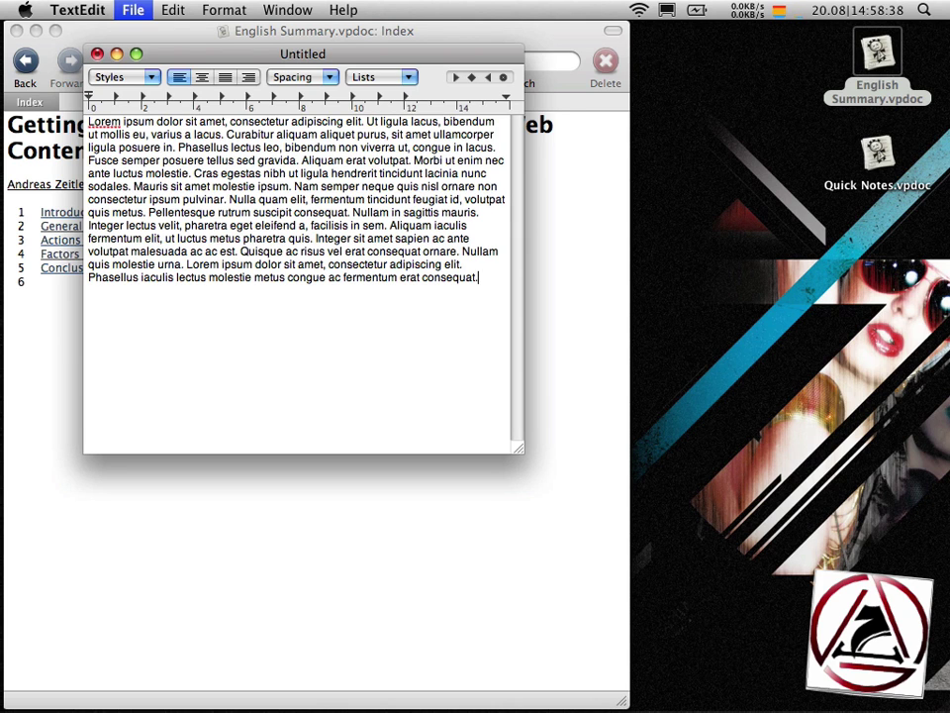
pyautogui.write('lo')
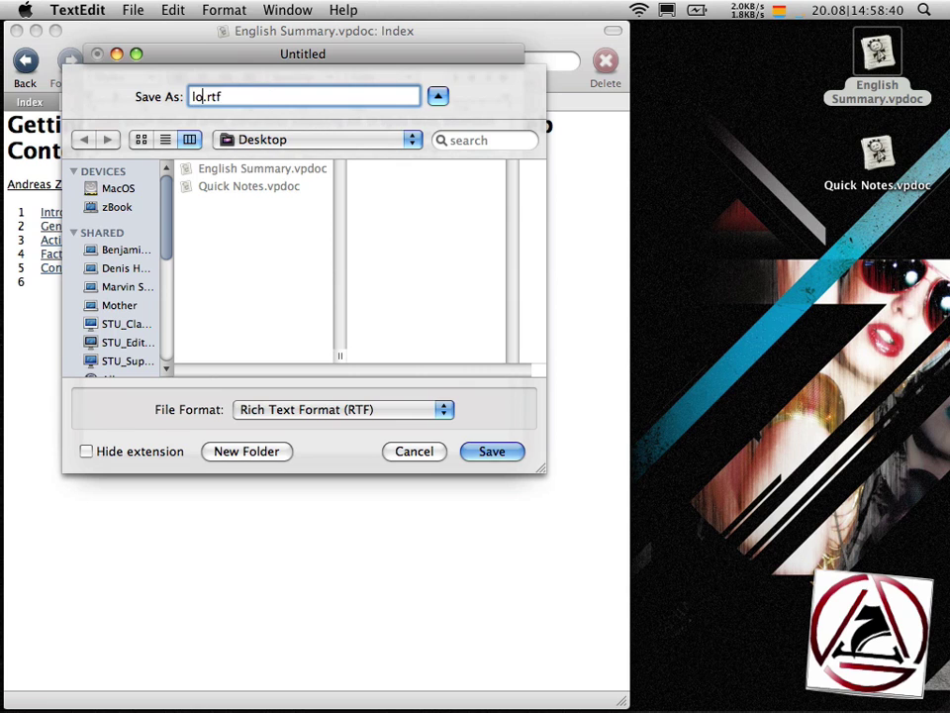
pyautogui.write('rem')
pyautogui.press('Return')
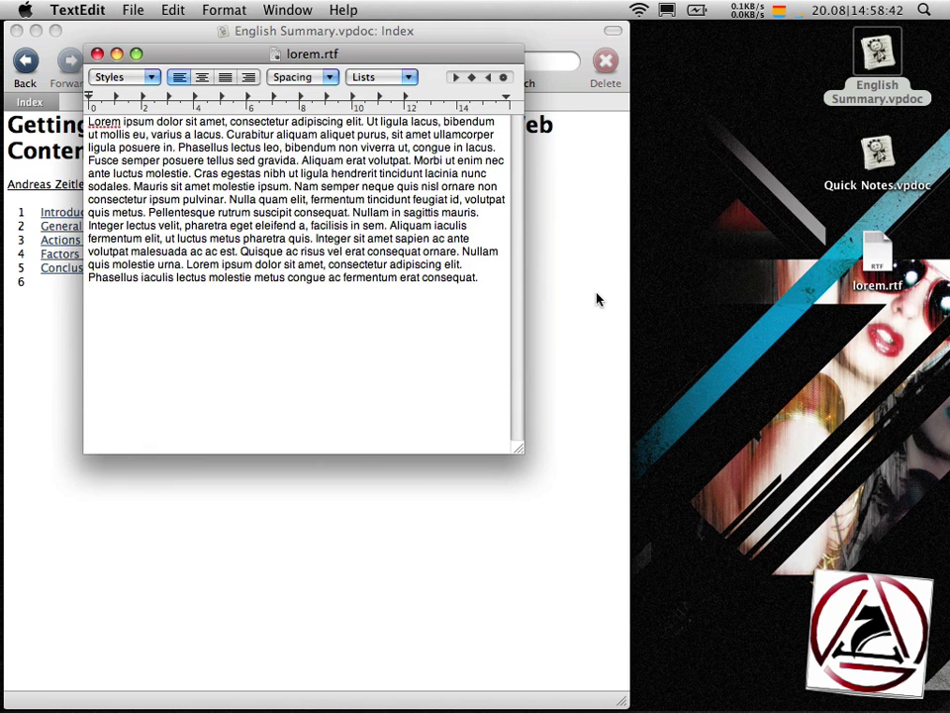
pyautogui.press('super+w')
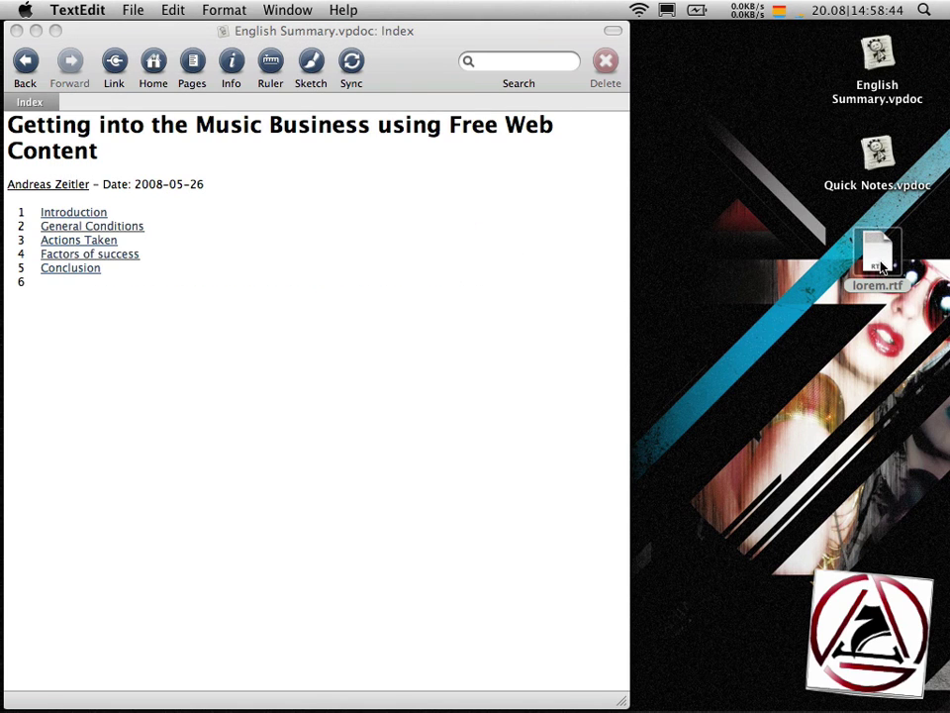
# Step: Drag lorem.rtf from the desktop into the Index page as linked item 6
pyautogui.moveTo(881, 267); pyautogui.dragTo(200, 294)
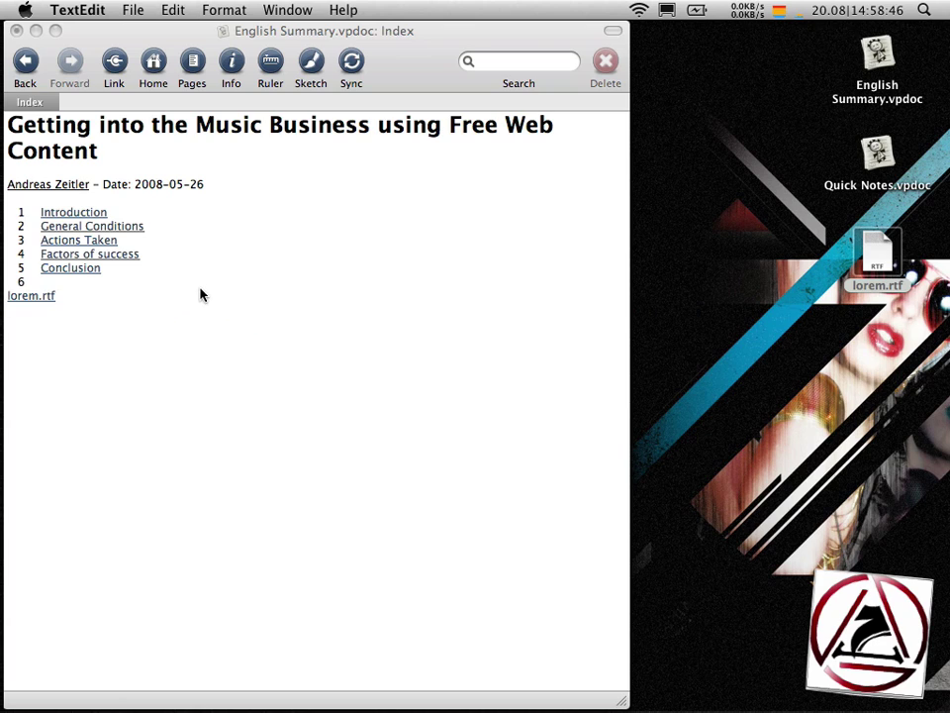
pyautogui.click(214, 307)
pyautogui.press('super+Left')
pyautogui.press('BackSpace')
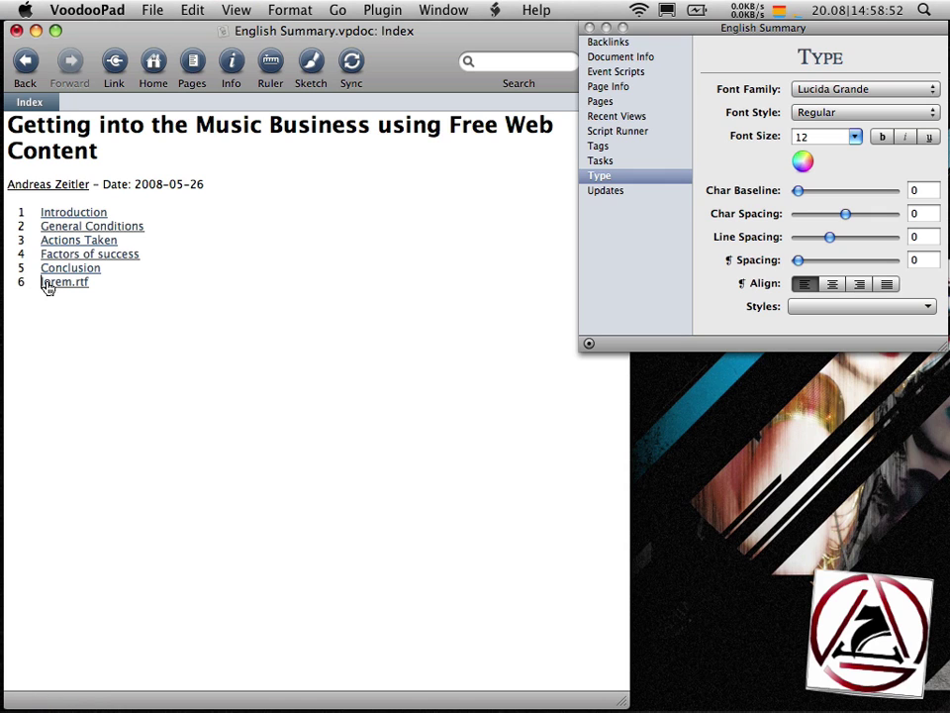
# Step: Open the linked lorem.rtf file, then quit it and hide VoodooPad
pyautogui.click(63, 286)
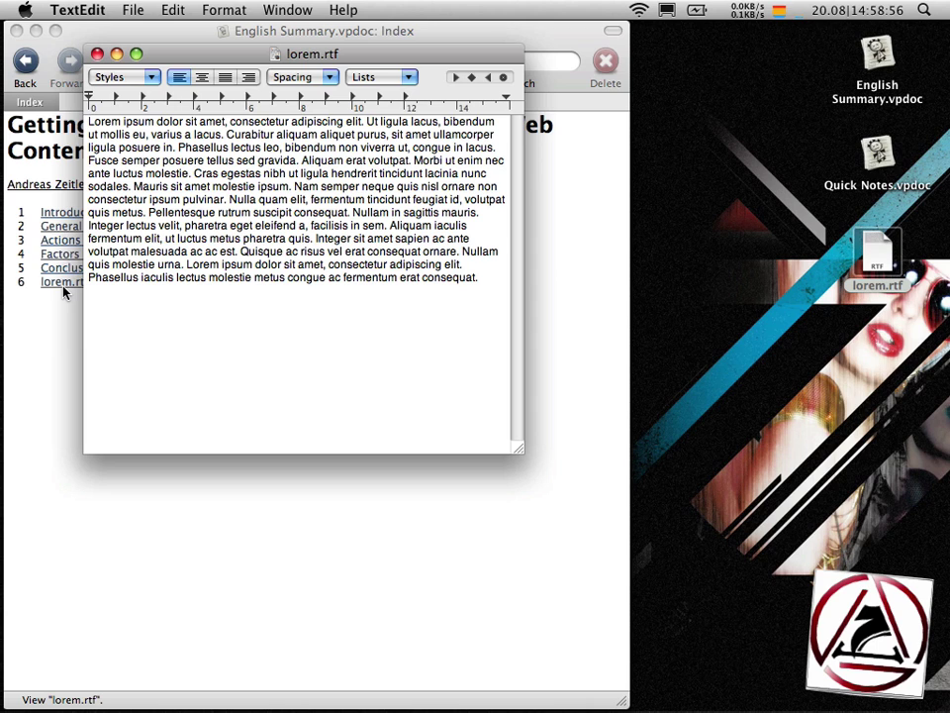
pyautogui.press('super+q')
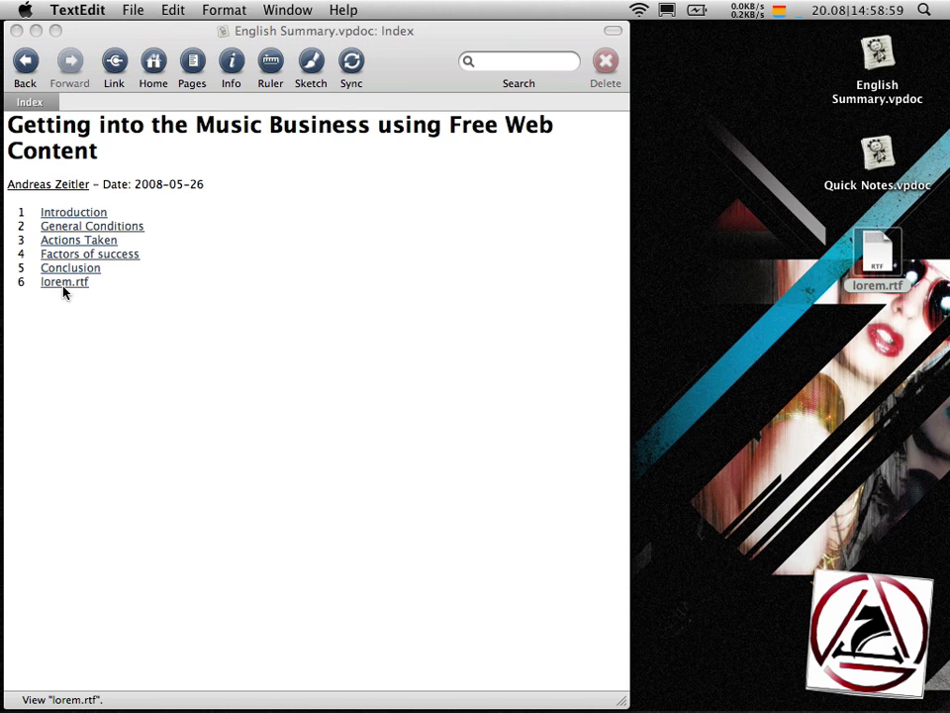
pyautogui.press('super+q')
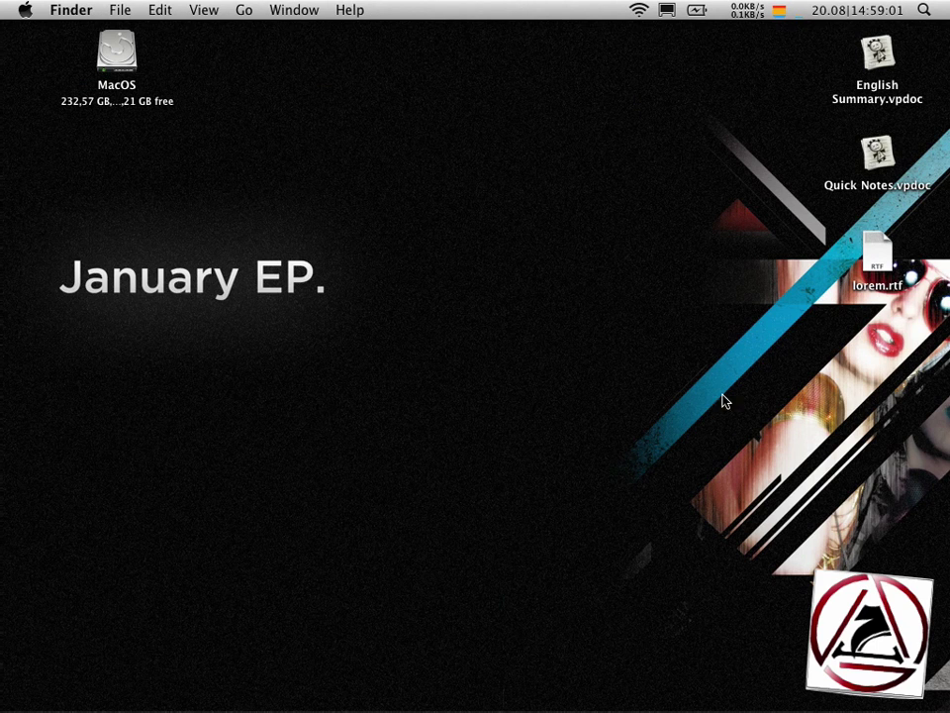
# Step: Create a Honours Thesis desktop folder, move lorem.rtf into it, and return to VoodooPad
pyautogui.press('super+shift+n')
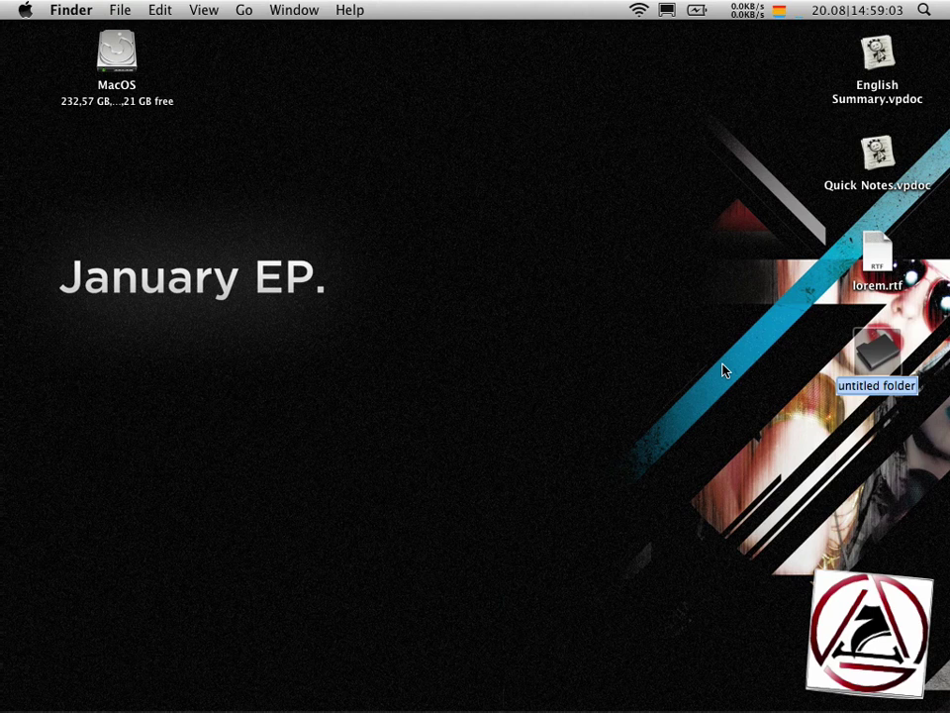
pyautogui.write('Honours Thesis')
pyautogui.press('Return')
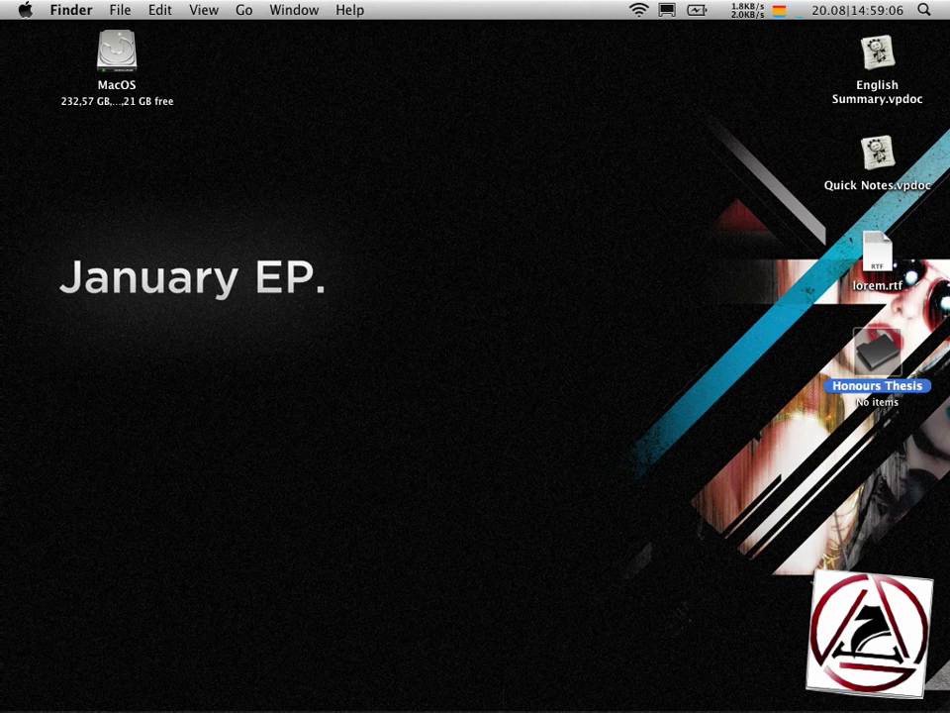
pyautogui.click(877, 255)
pyautogui.moveTo(878, 256); pyautogui.dragTo(887, 350)
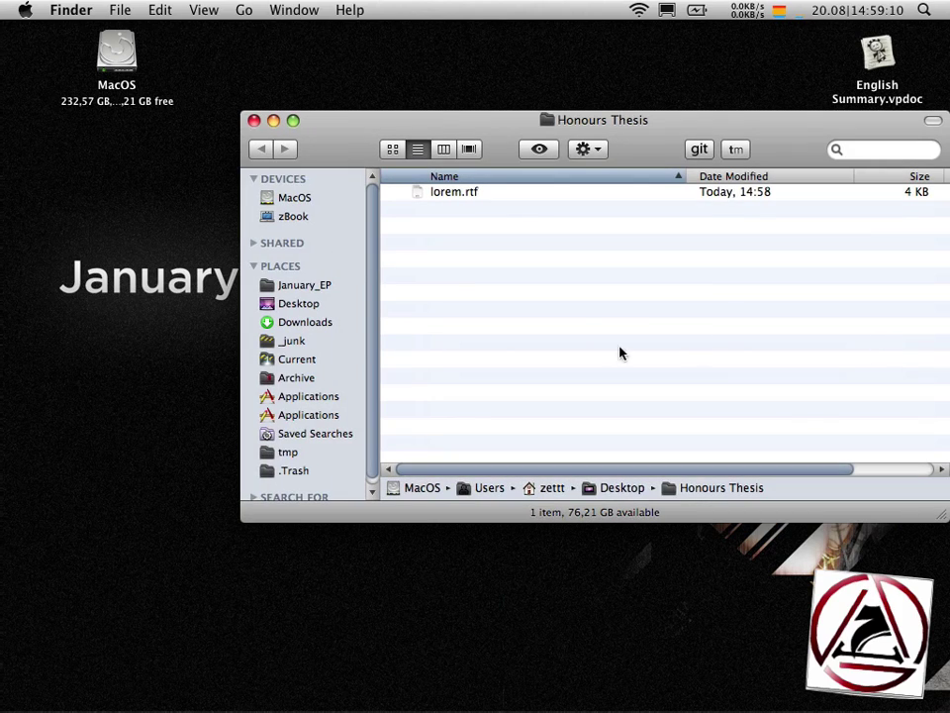
pyautogui.press('super+w')
pyautogui.press('super+Tab')
pyautogui.press('super+Tab')
pyautogui.press('super+Tab')
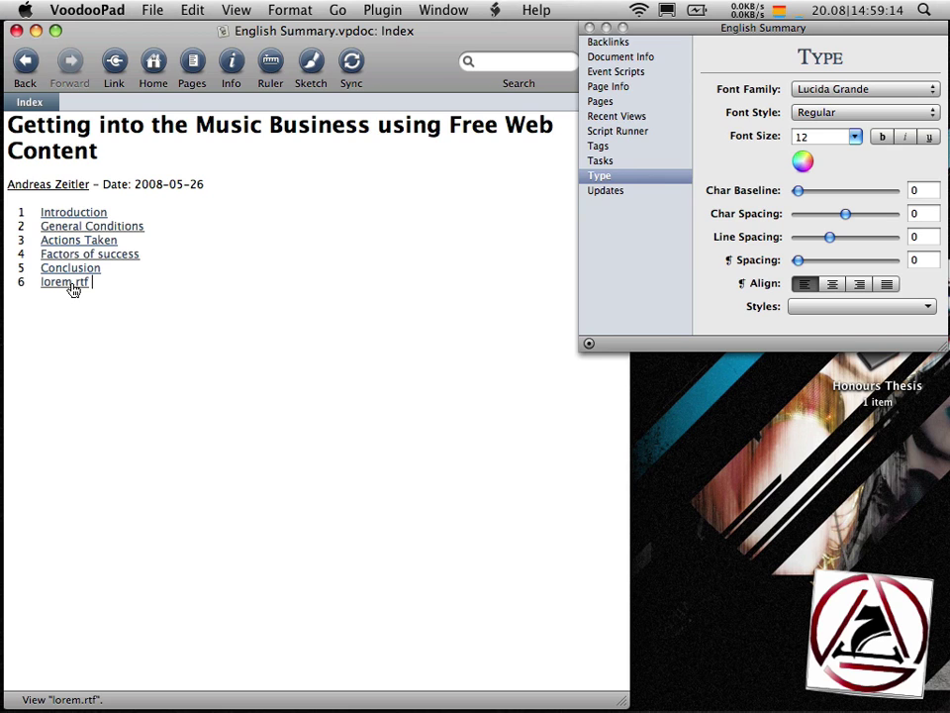
pyautogui.click(69, 282)
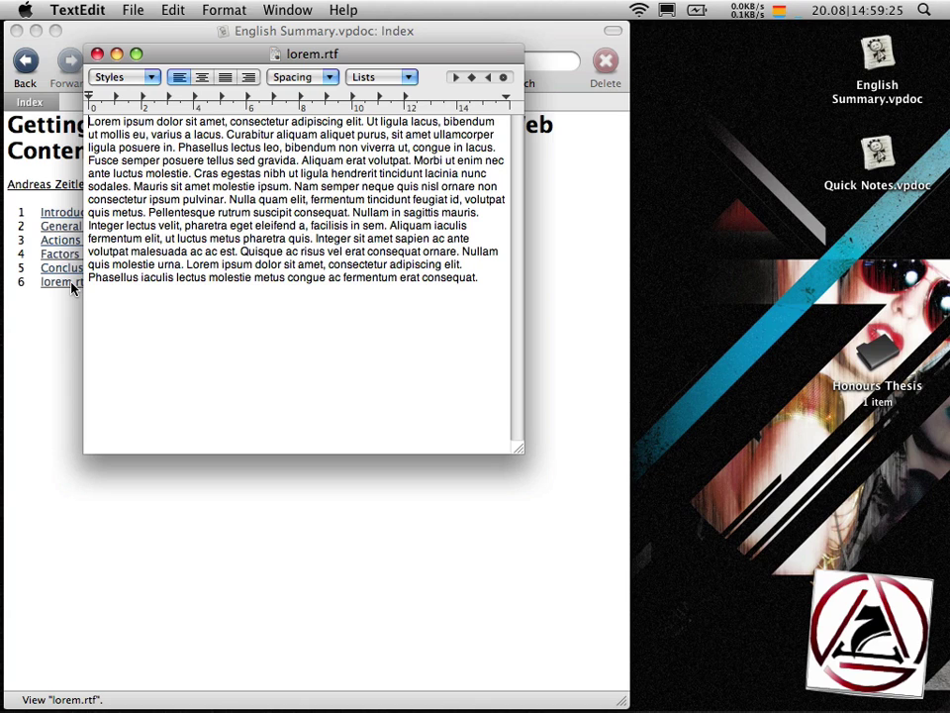
pyautogui.click(261, 285)
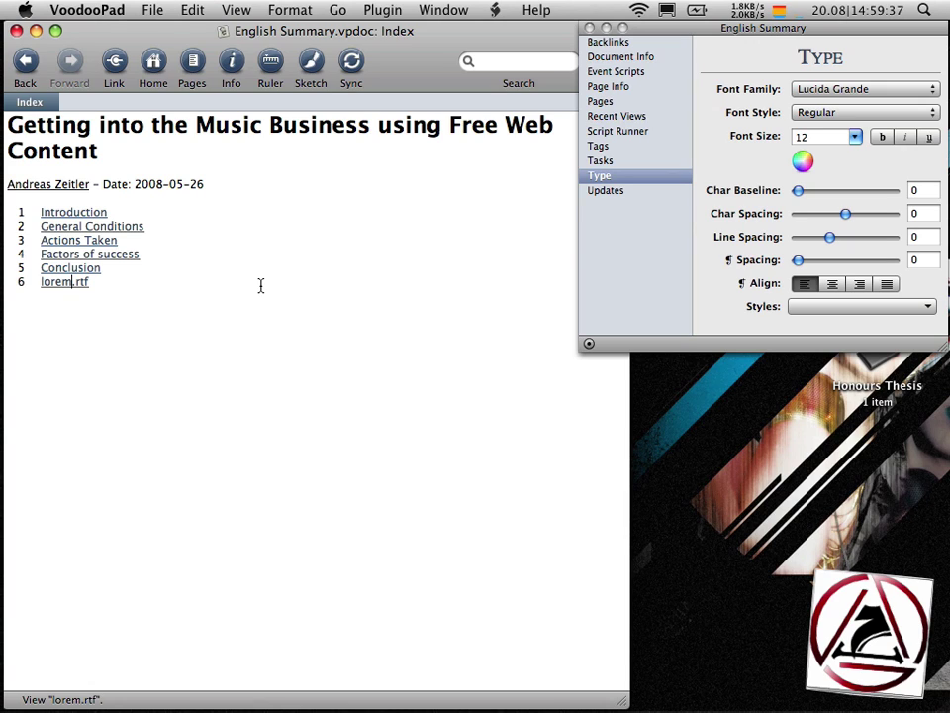
pyautogui.press('End')
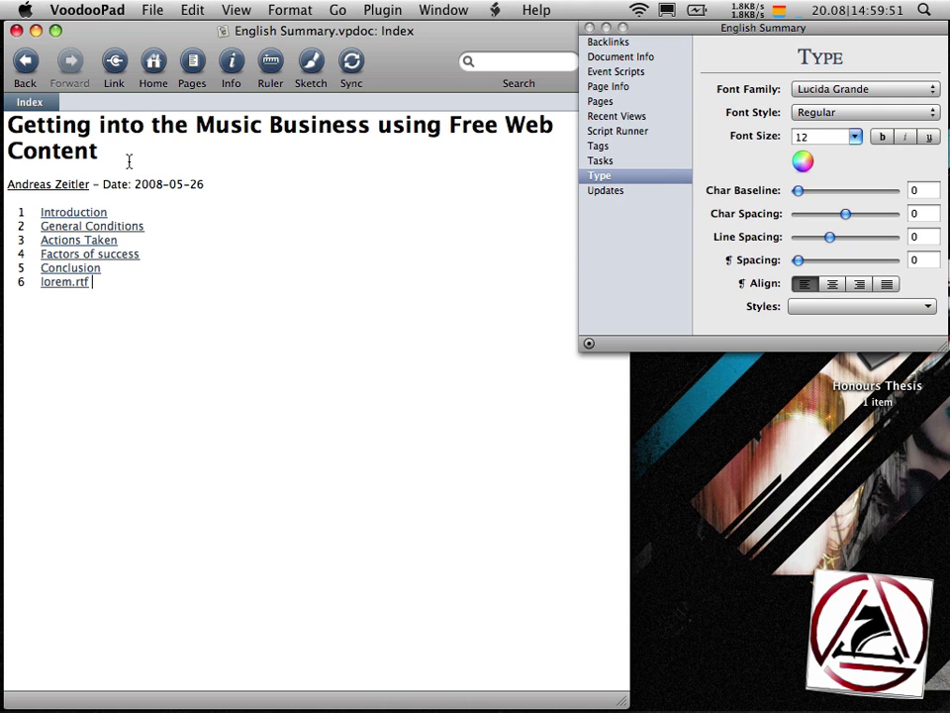
# Step: Open the Web Export settings from File > Export Document, then switch to Safari
pyautogui.click(152, 10)
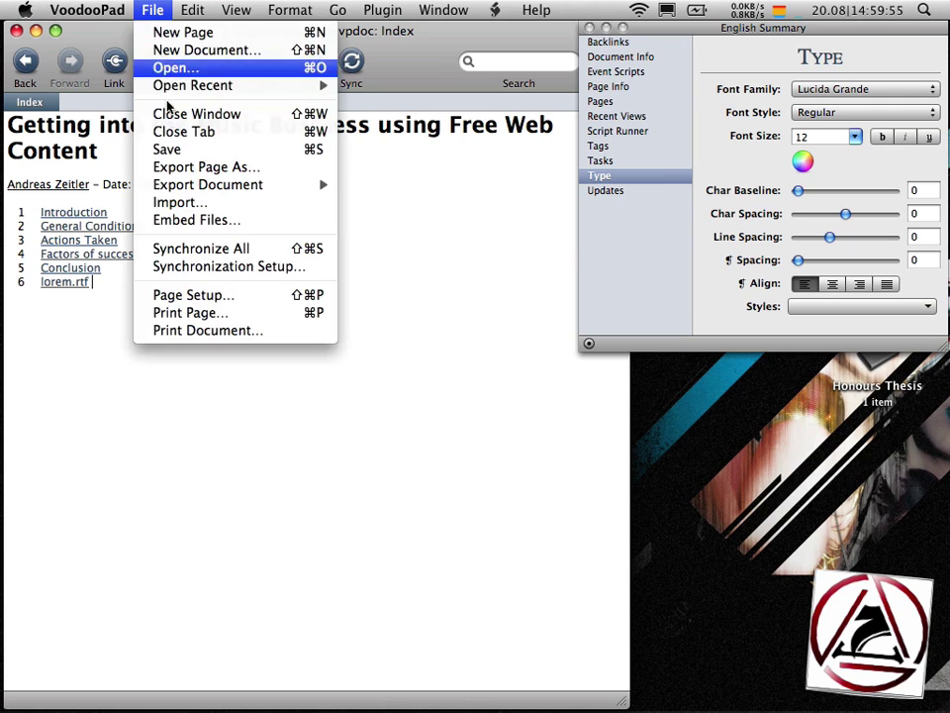
pyautogui.moveTo(171, 187)
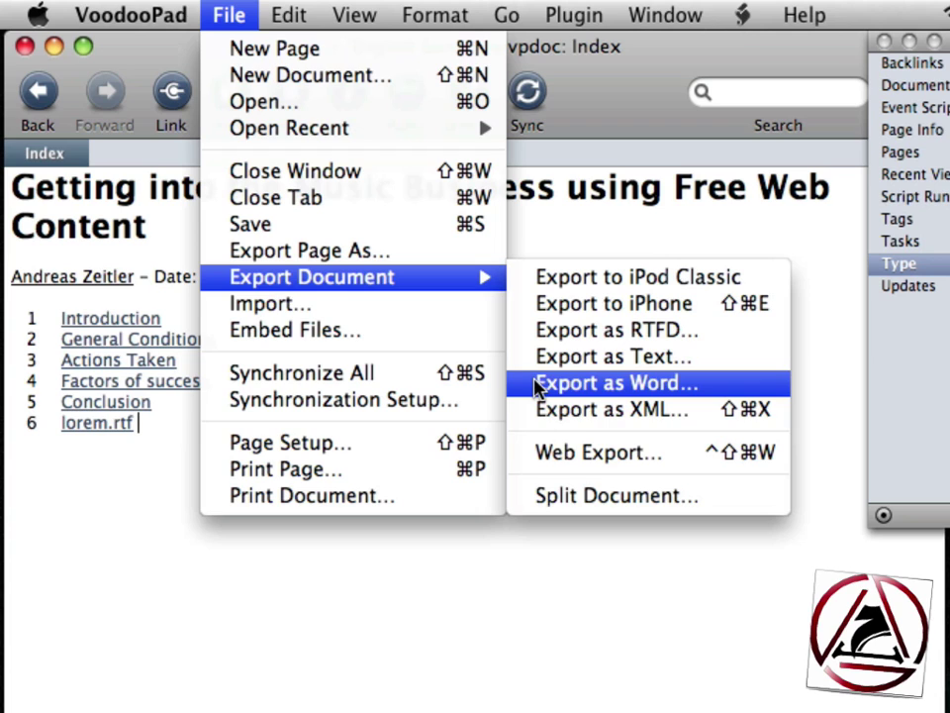
pyautogui.click(639, 453)
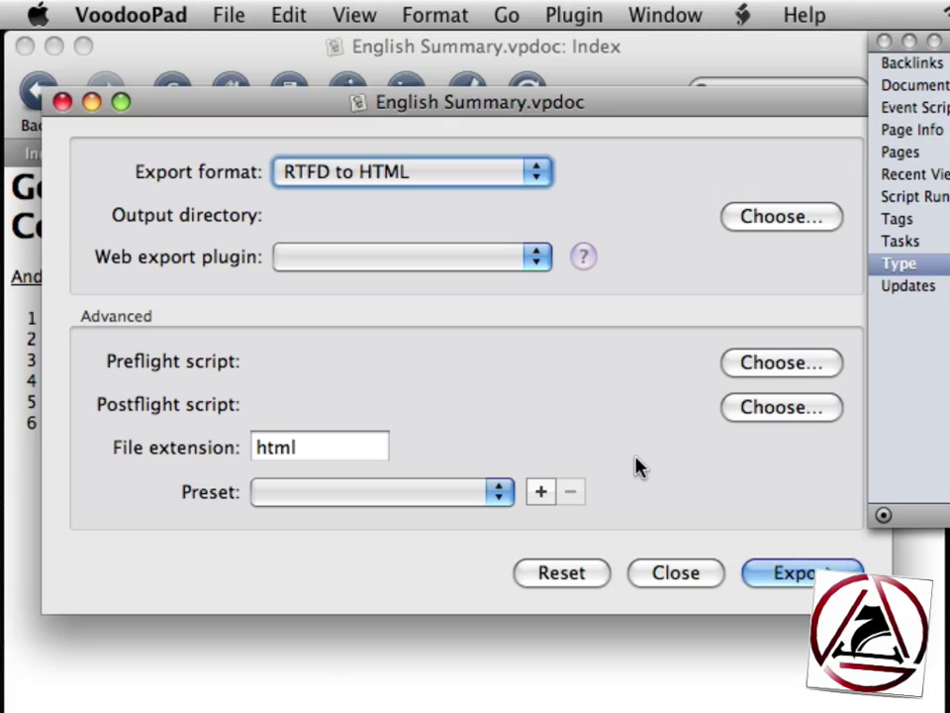
pyautogui.press('super+Tab')
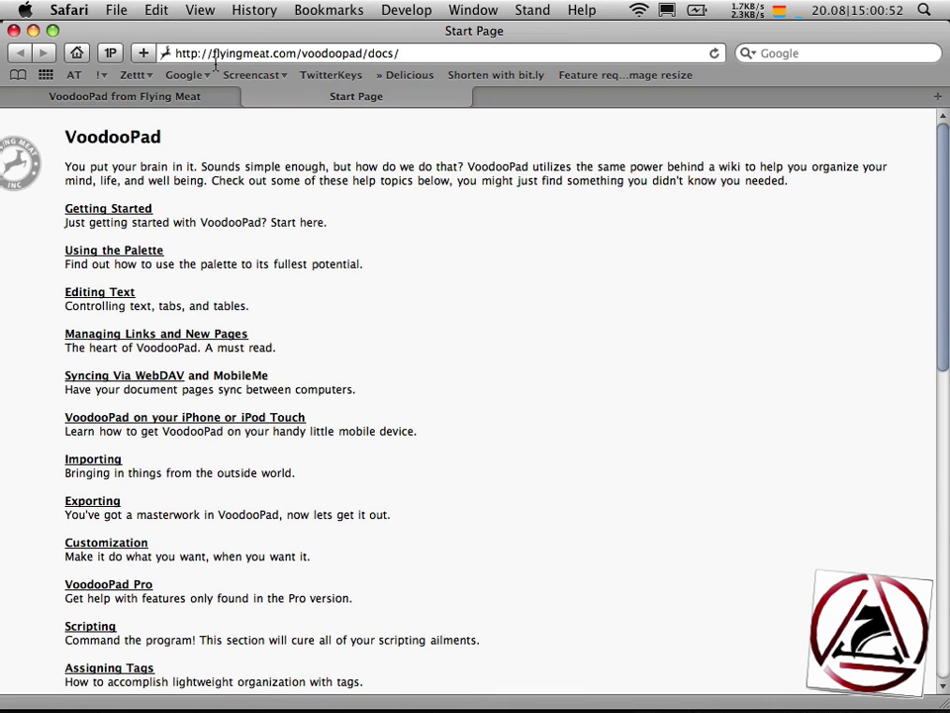
pyautogui.click(215, 60)
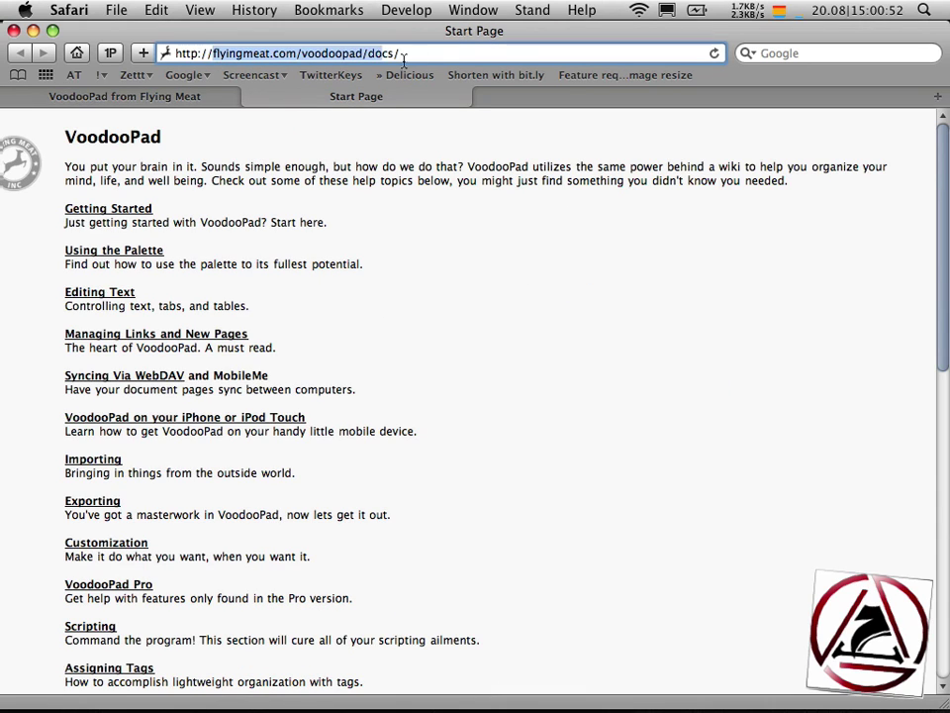
pyautogui.click(443, 147)
pyautogui.scroll(-3, 456, 288)
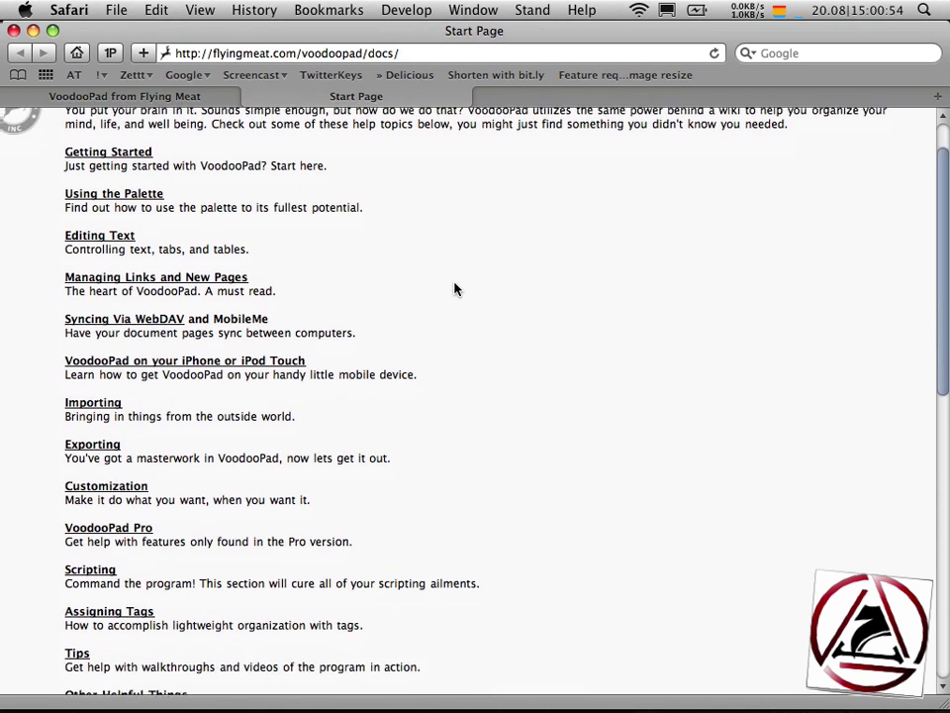
pyautogui.scroll(3, 455, 288)
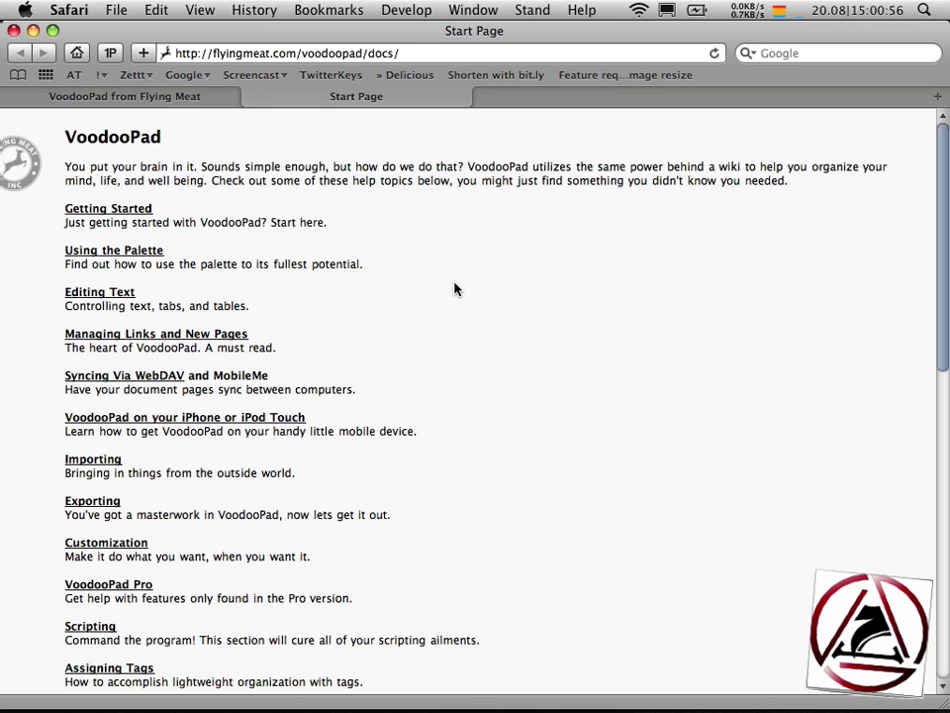
pyautogui.click(198, 99)
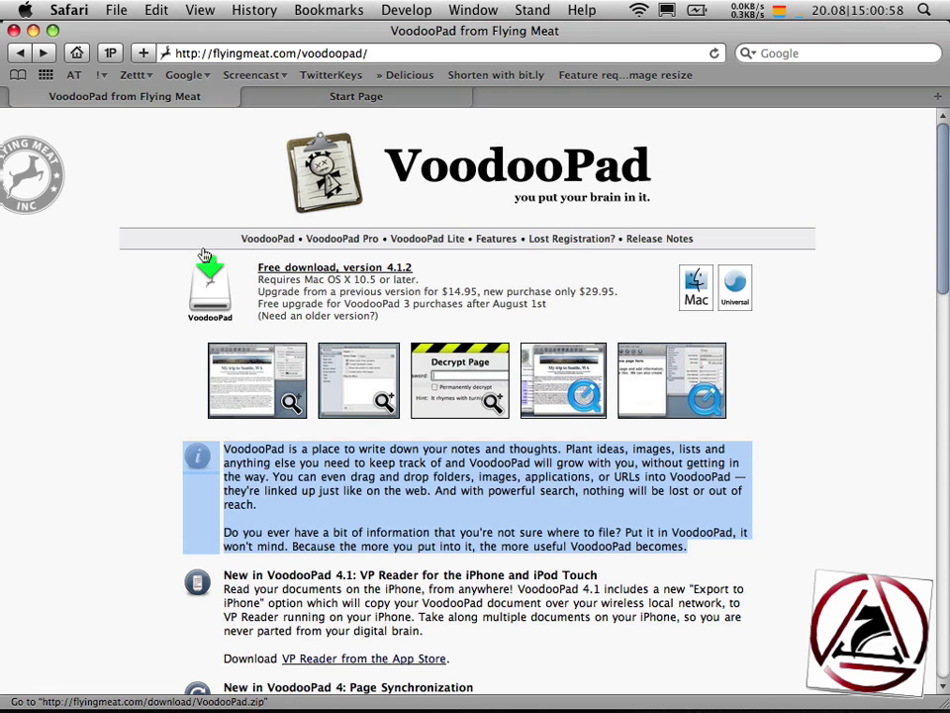
pyautogui.click(104, 271)
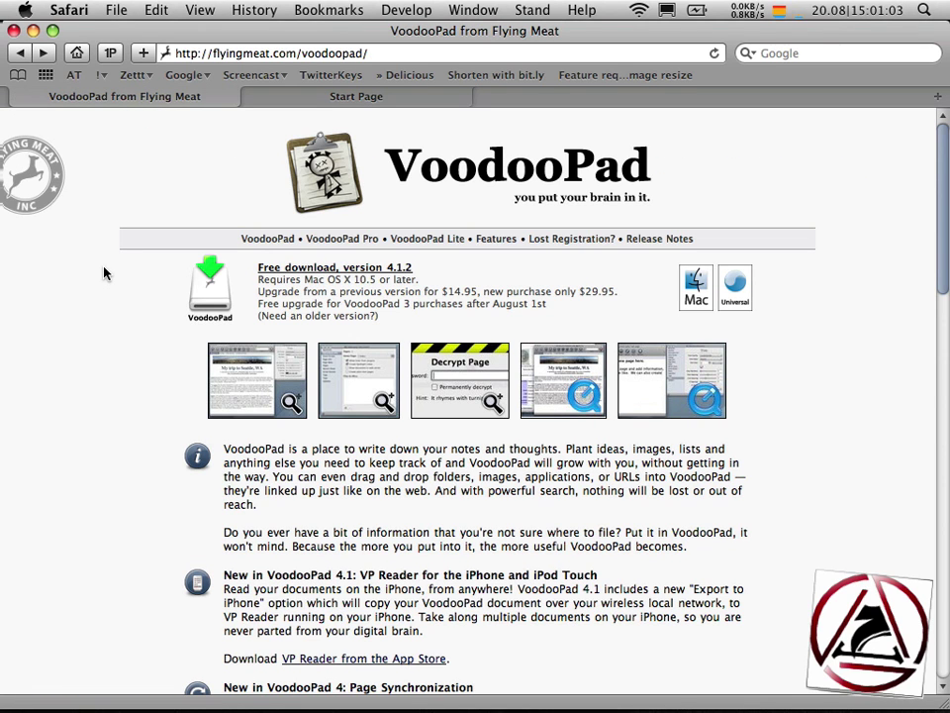